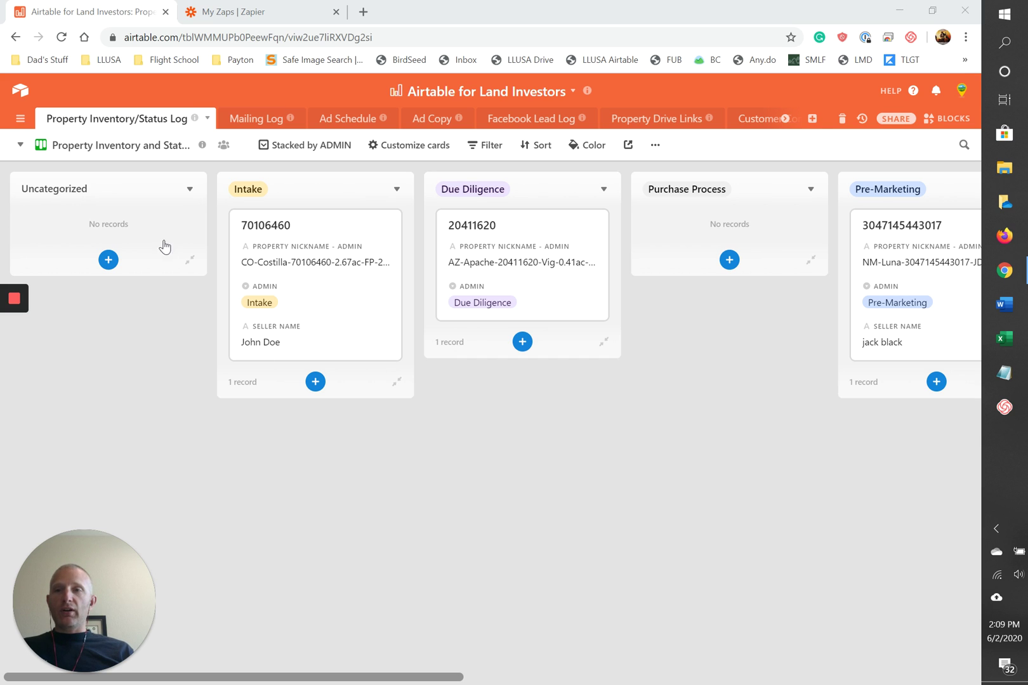
Switch to the "All Properties in single View - DO NOT DELETE" grid, add a blank record below the last row and look over its columns
left_click(23, 146)
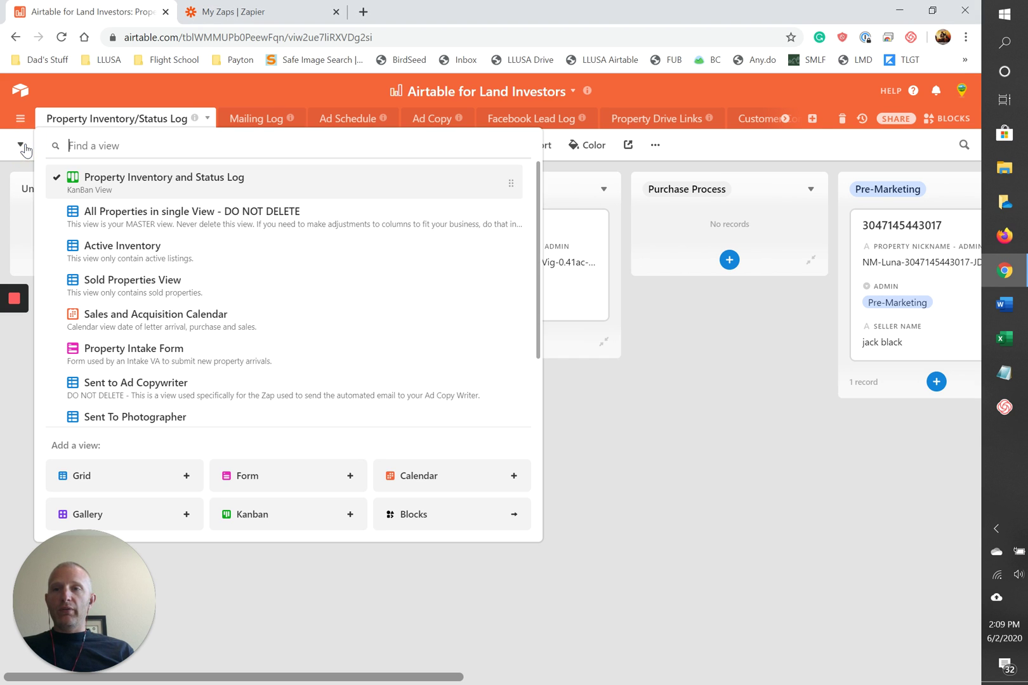
left_click(118, 226)
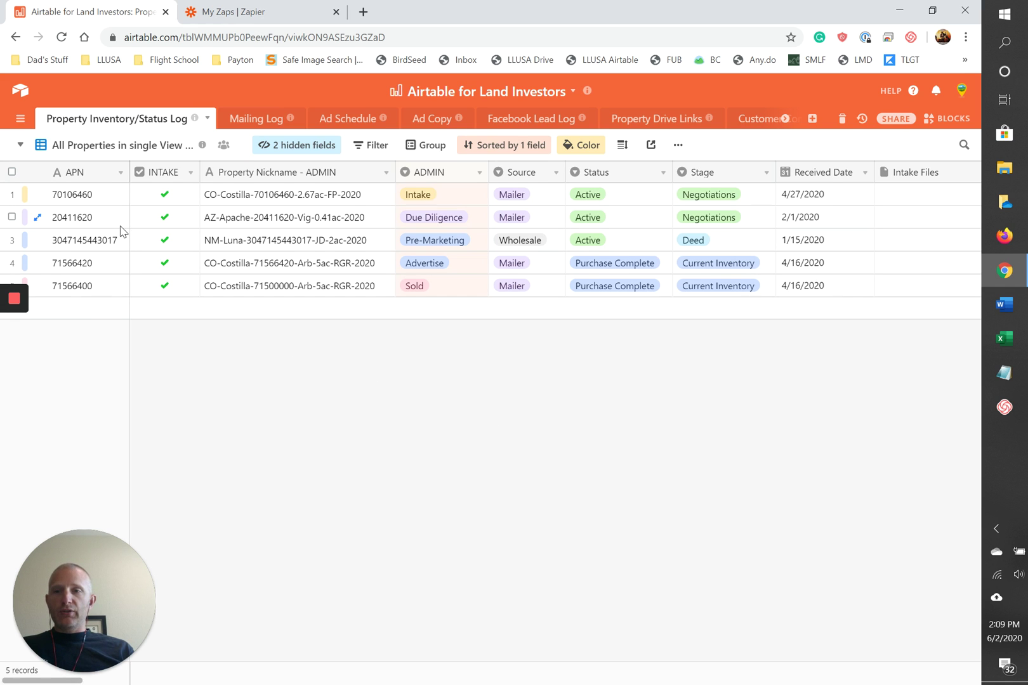
left_click(72, 313)
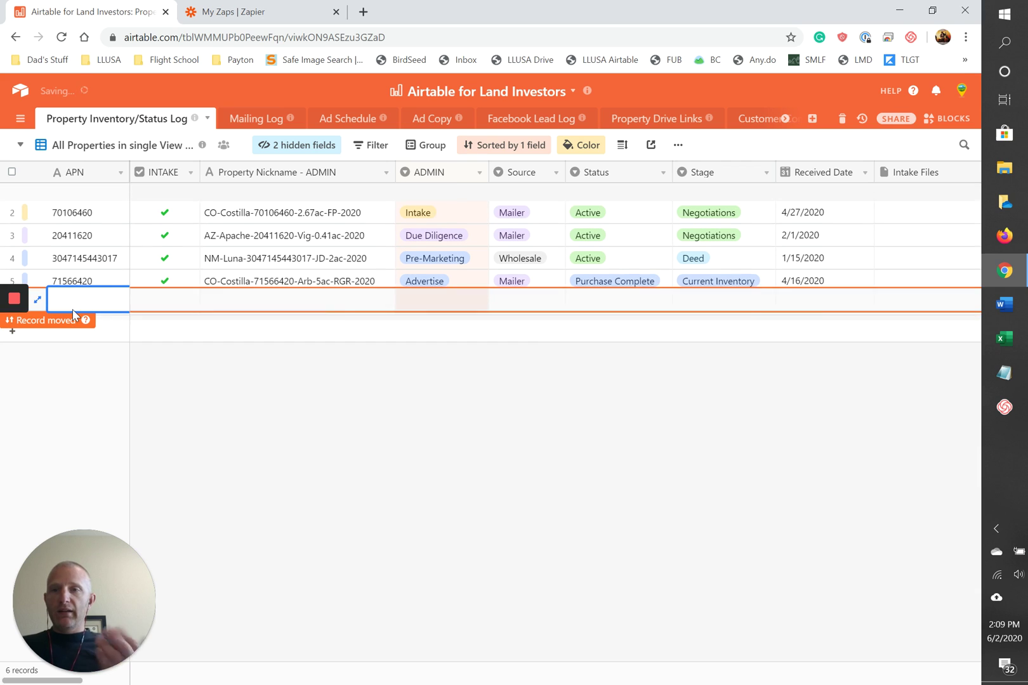
mouse_move(73, 309)
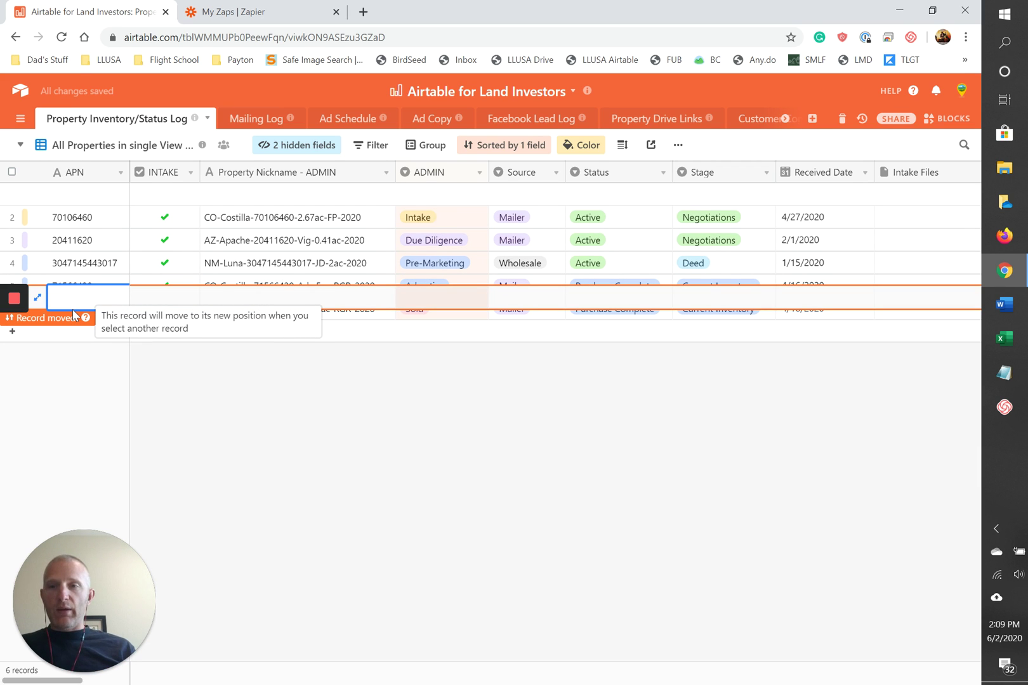
scroll(320, 528, "right", 3)
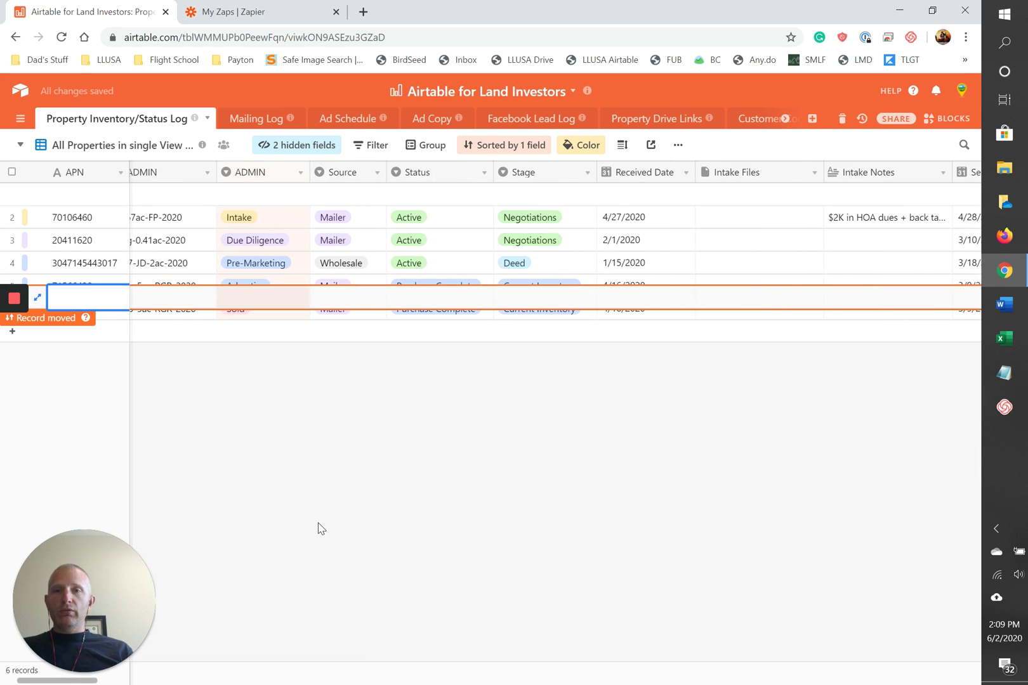
scroll(320, 528, "right", 5)
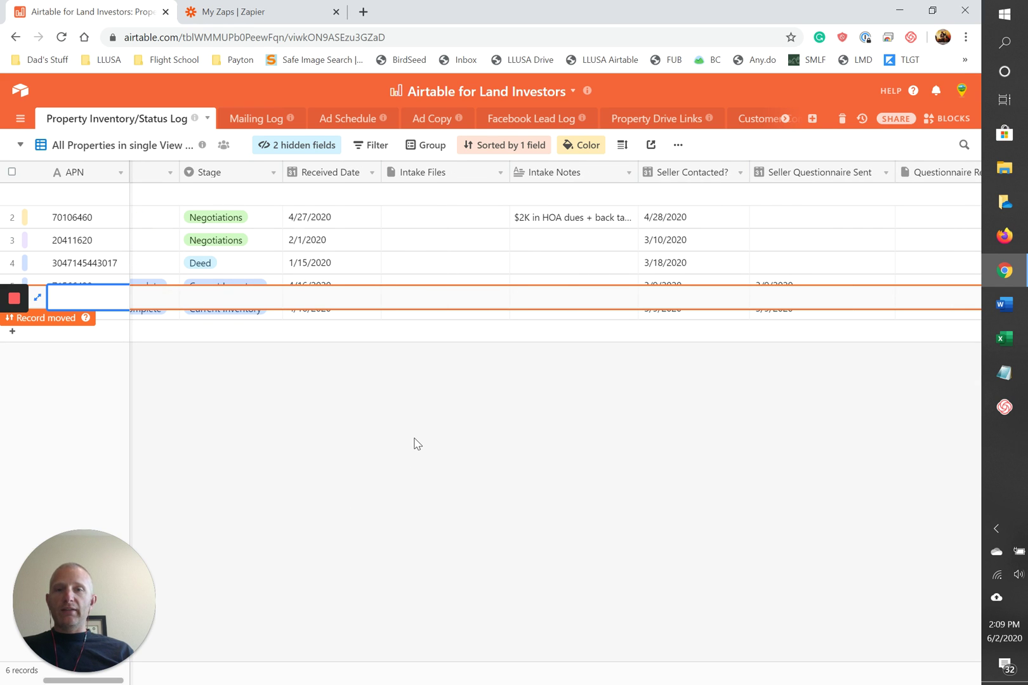
scroll(416, 443, "left", 7)
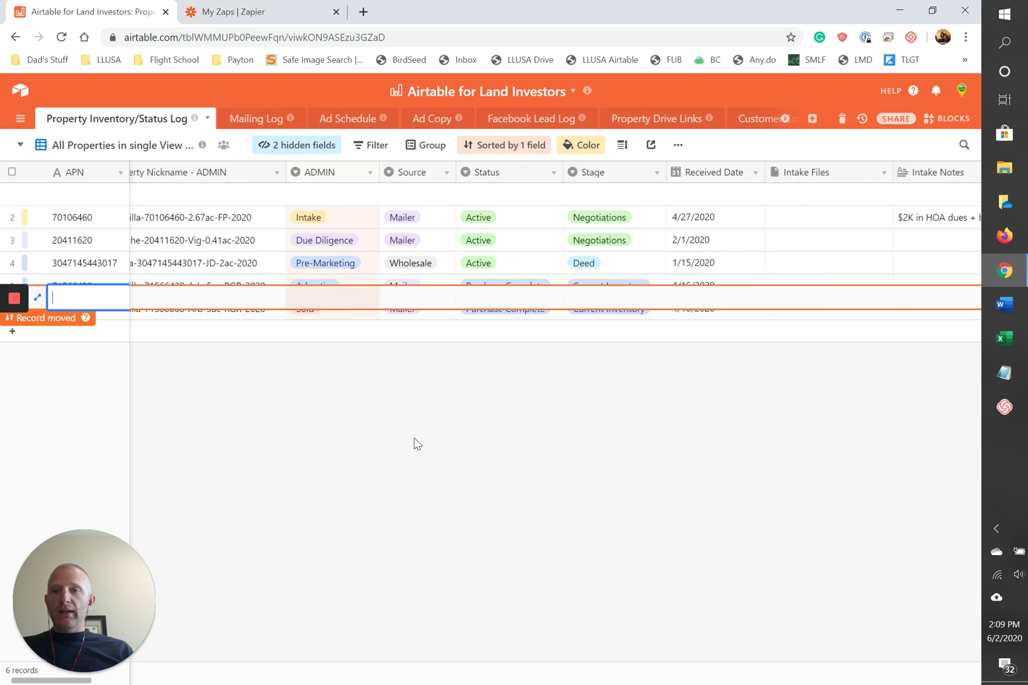
Return to the Property Inventory and Status Log kanban view and add a new record to the Uncategorized stack
left_click(21, 144)
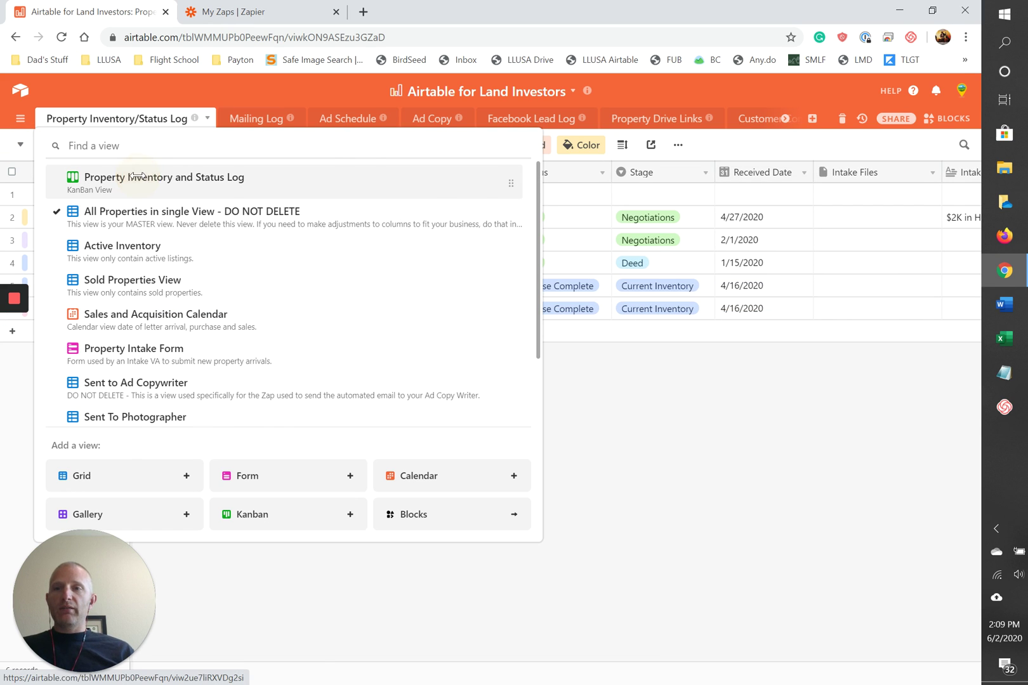
left_click(134, 179)
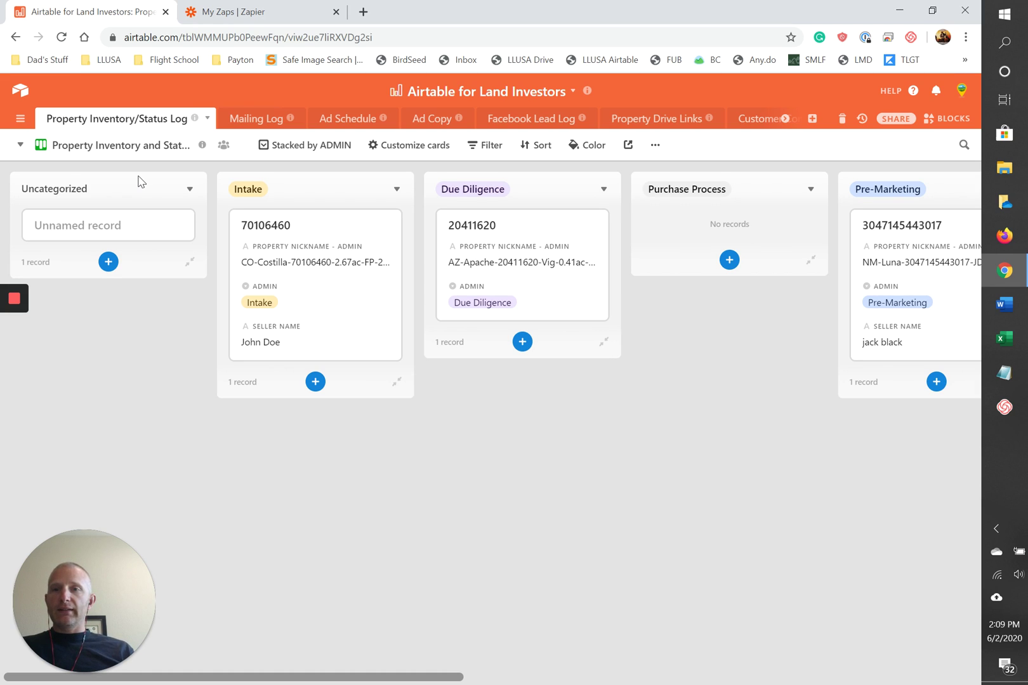
left_click(108, 261)
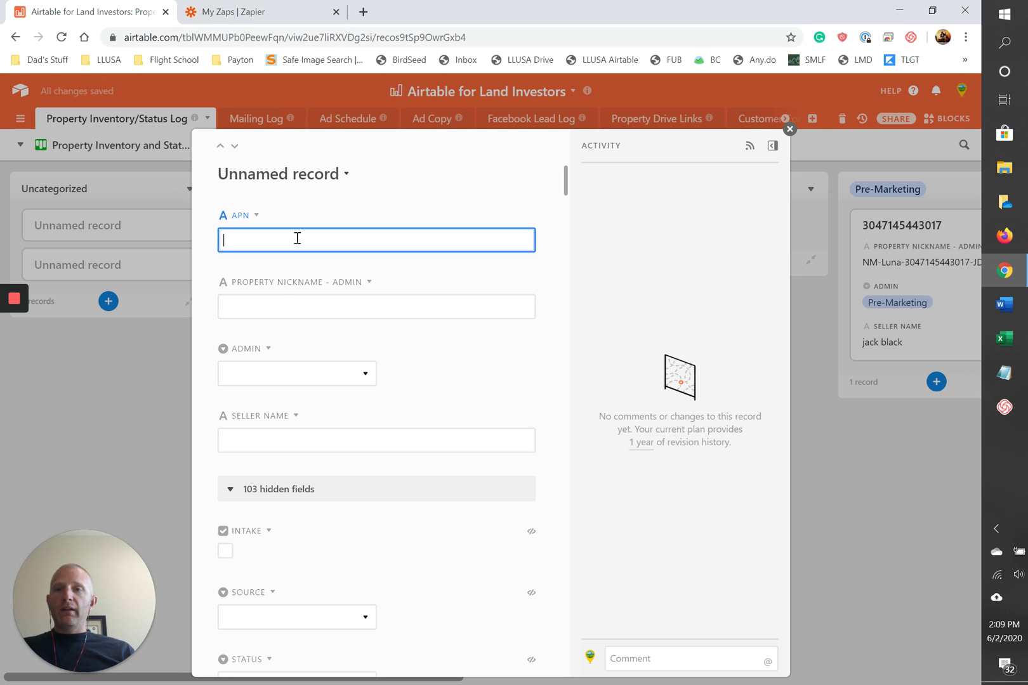
Enter CO-Costilla-12345678-5AC-jd-RGR-2020 as the new record's Property Nickname - ADMIN
left_click(274, 306)
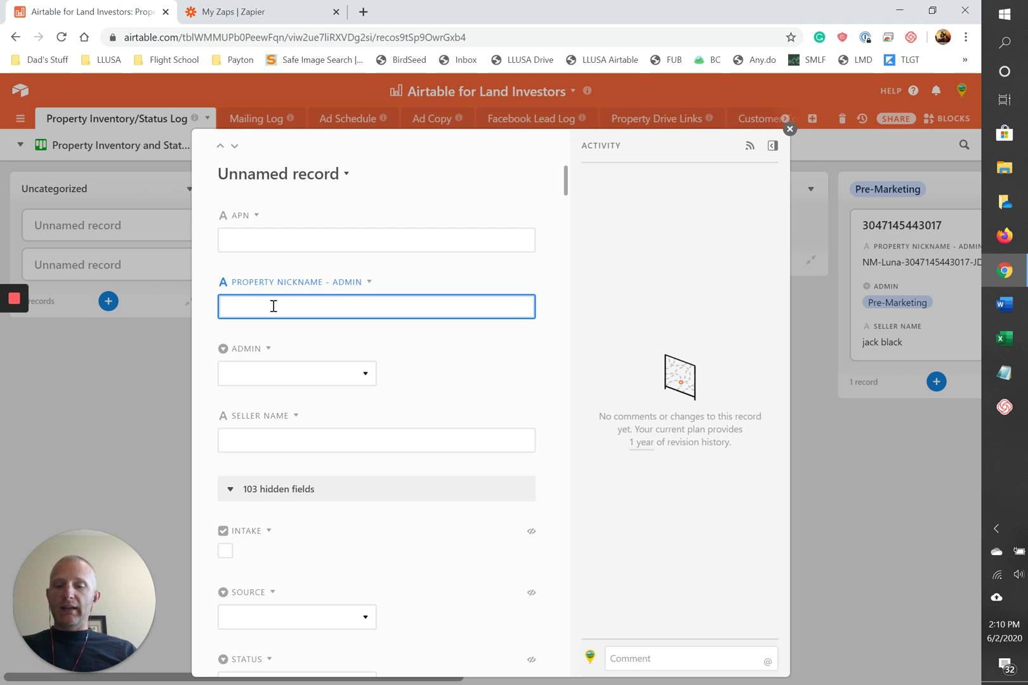
type("CO")
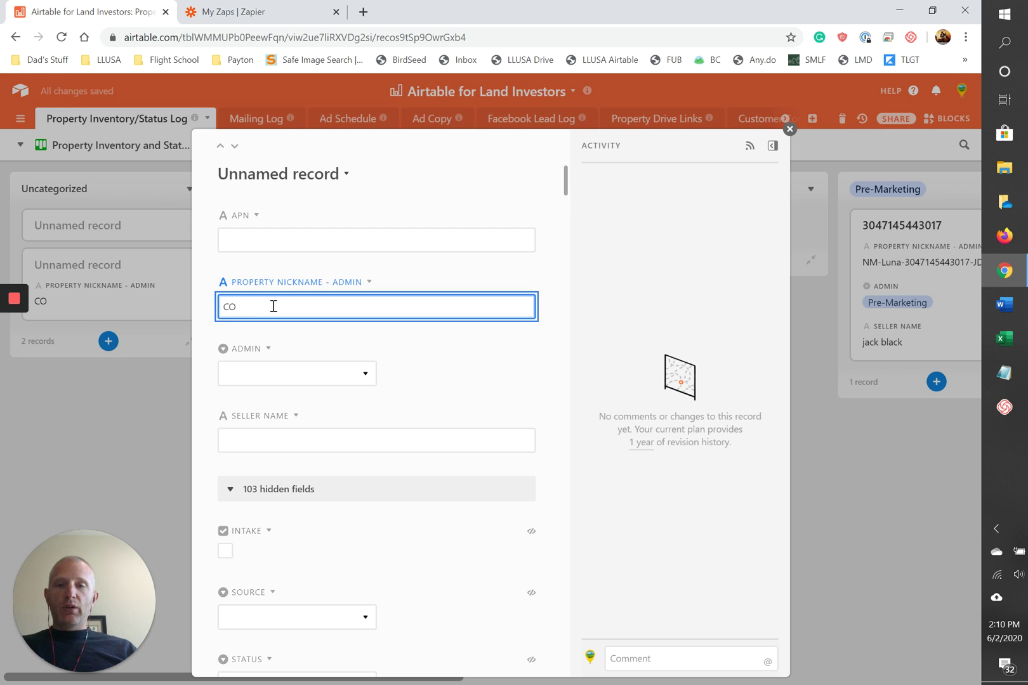
type("-C")
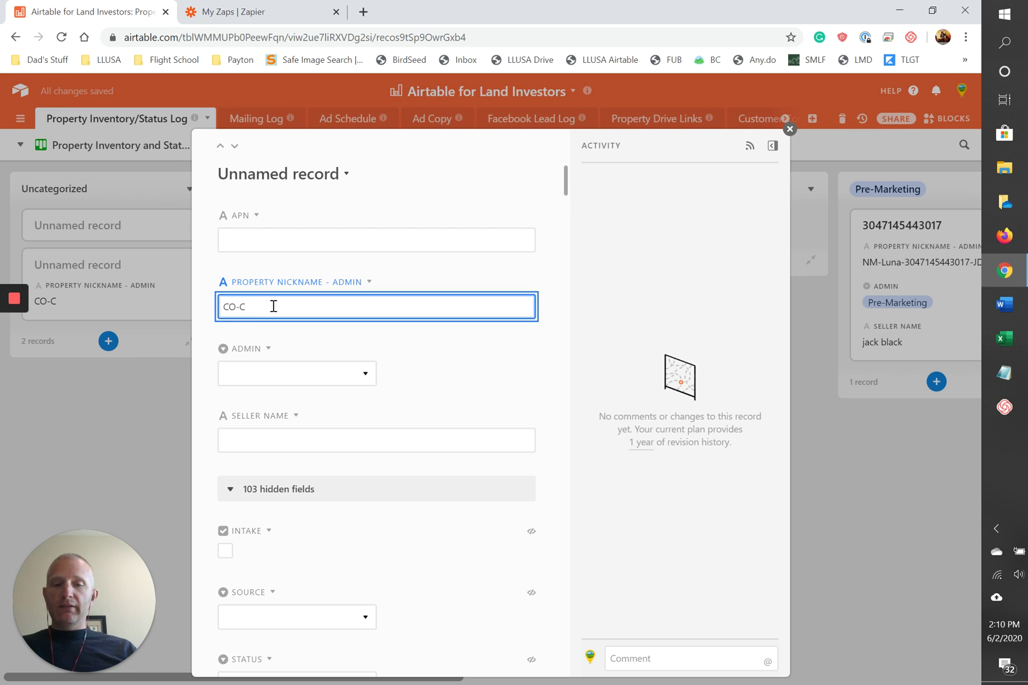
type("ostilla")
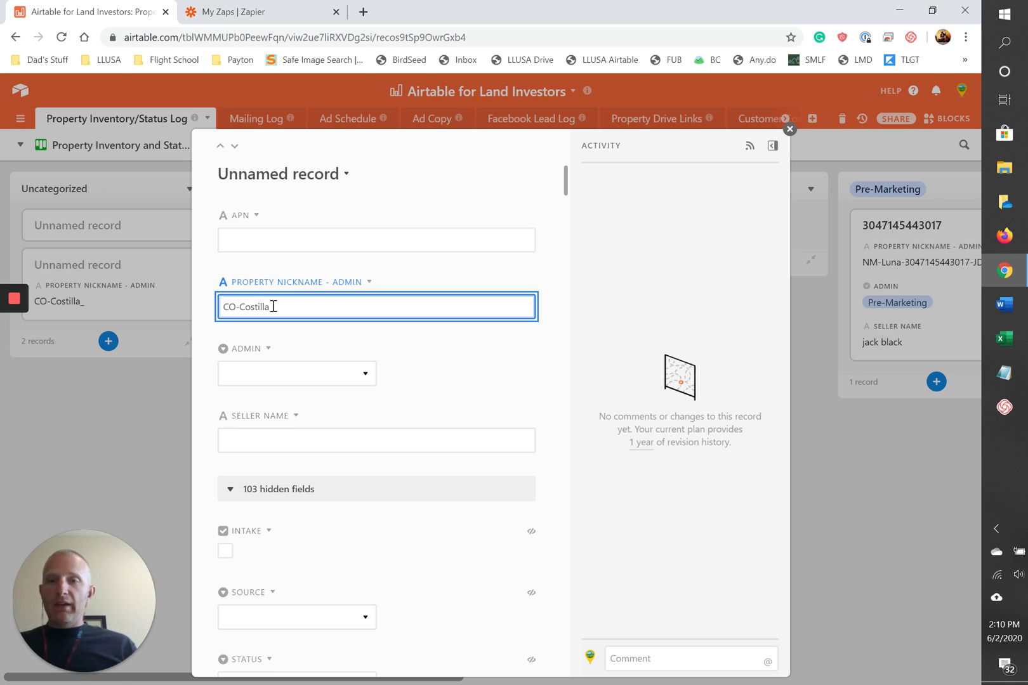
type("_")
key("BackSpace")
type("-")
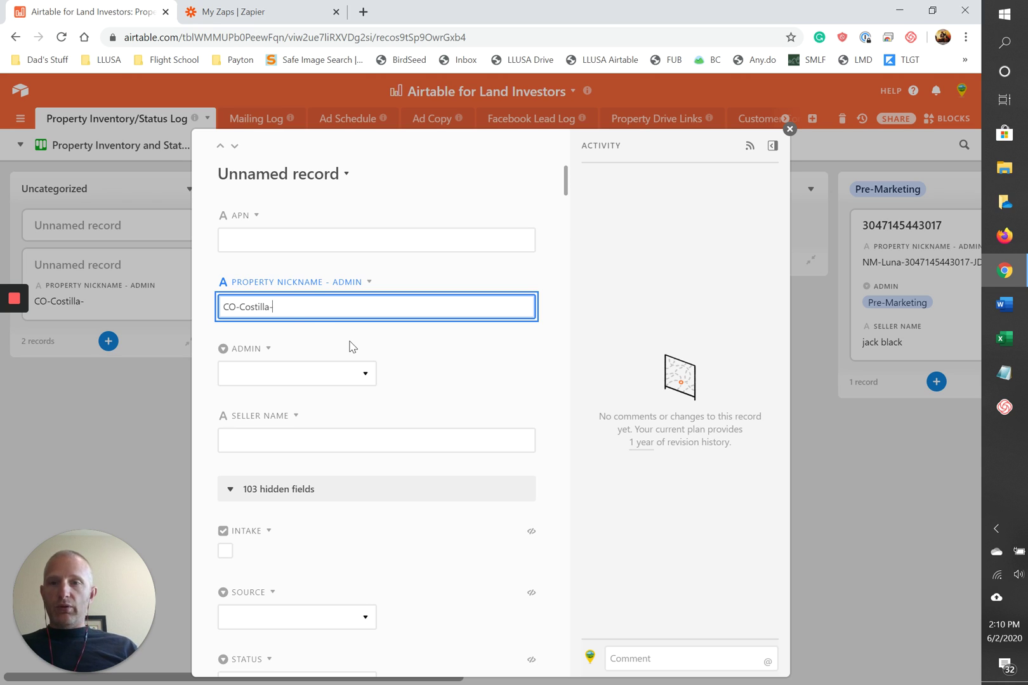
type("1234")
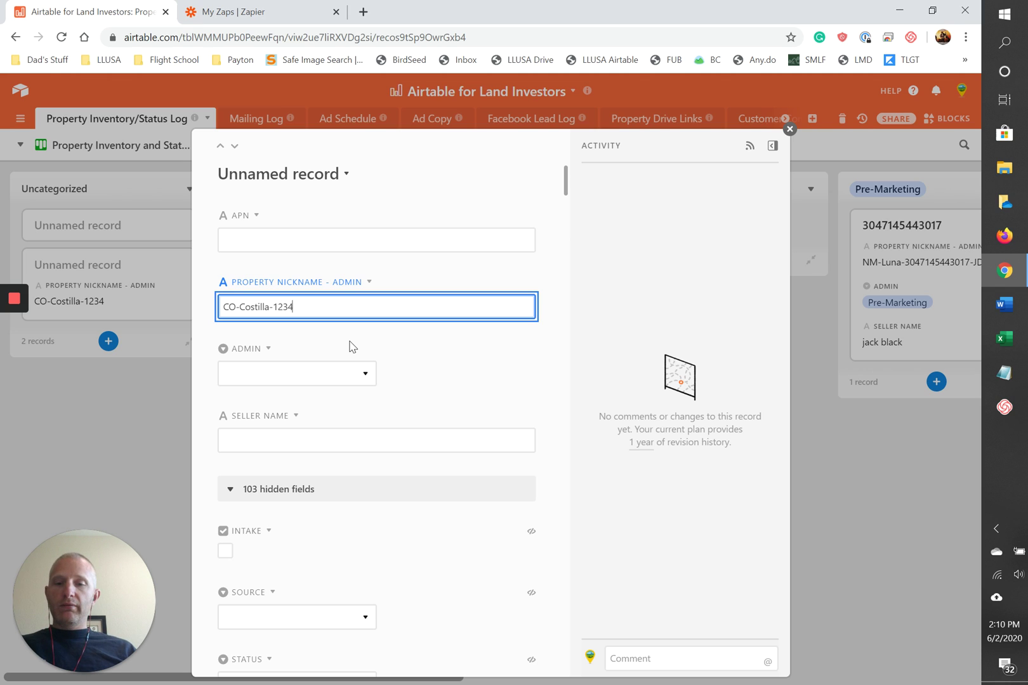
type("5678-")
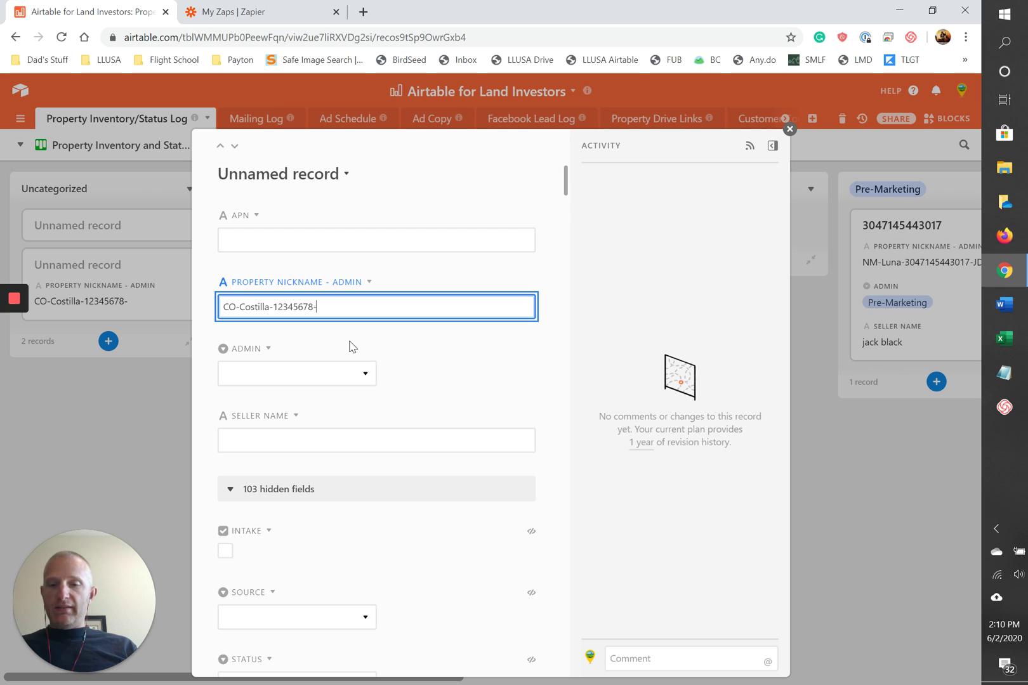
type("5")
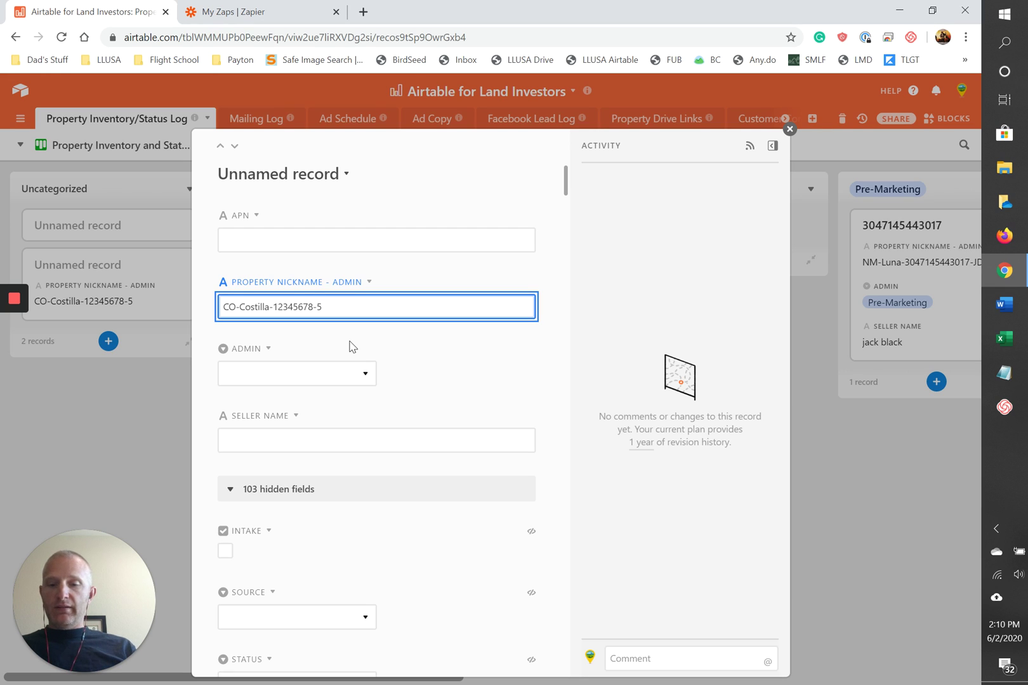
type("AC-")
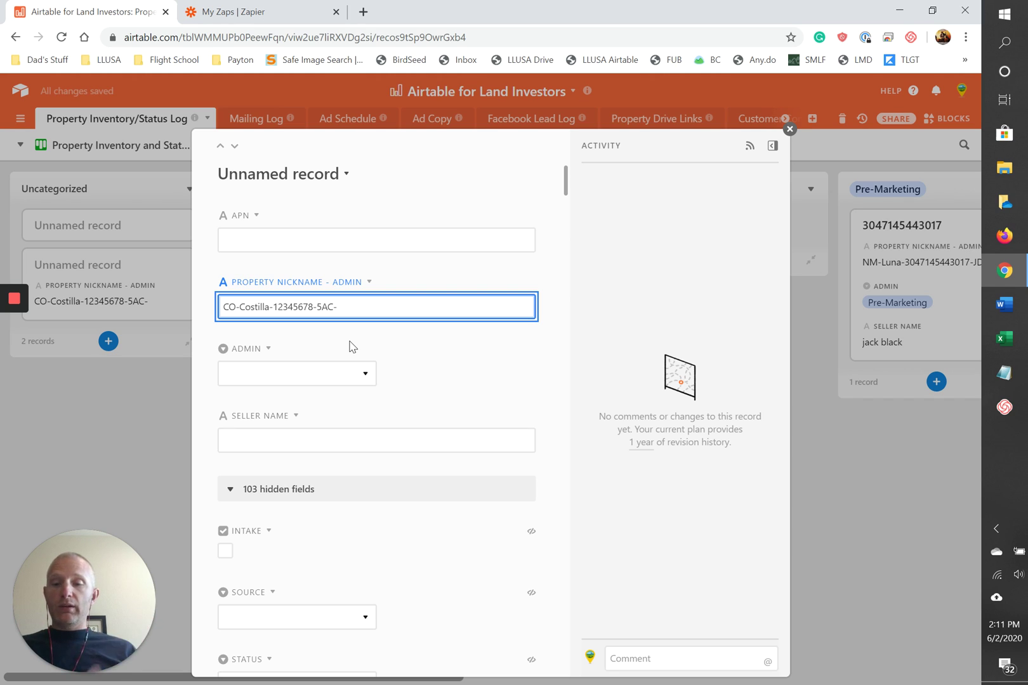
type("jd")
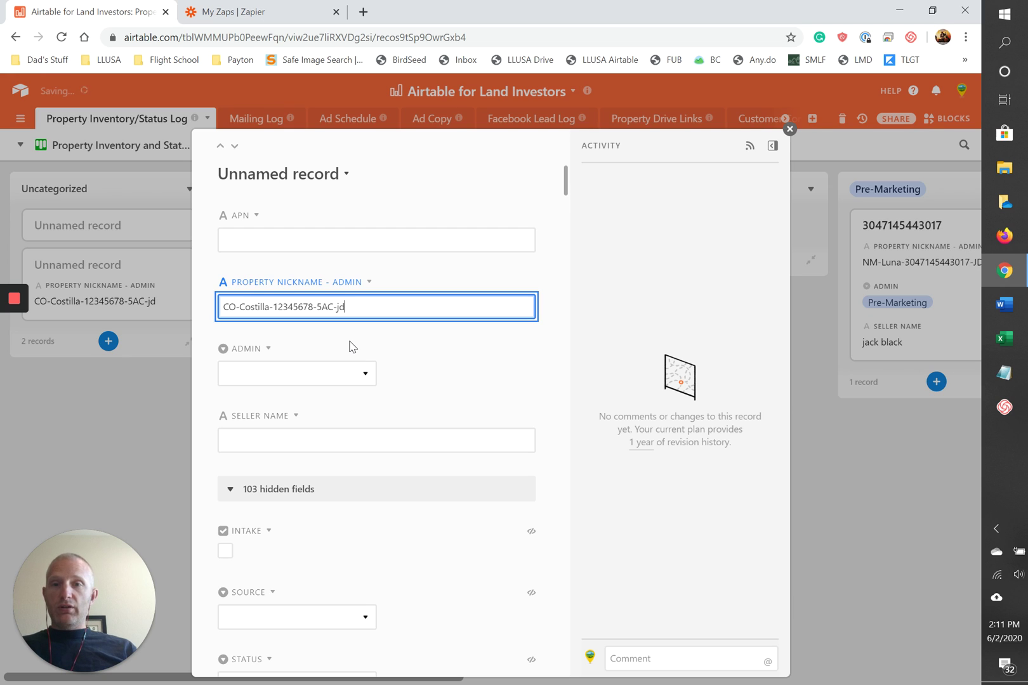
type("-")
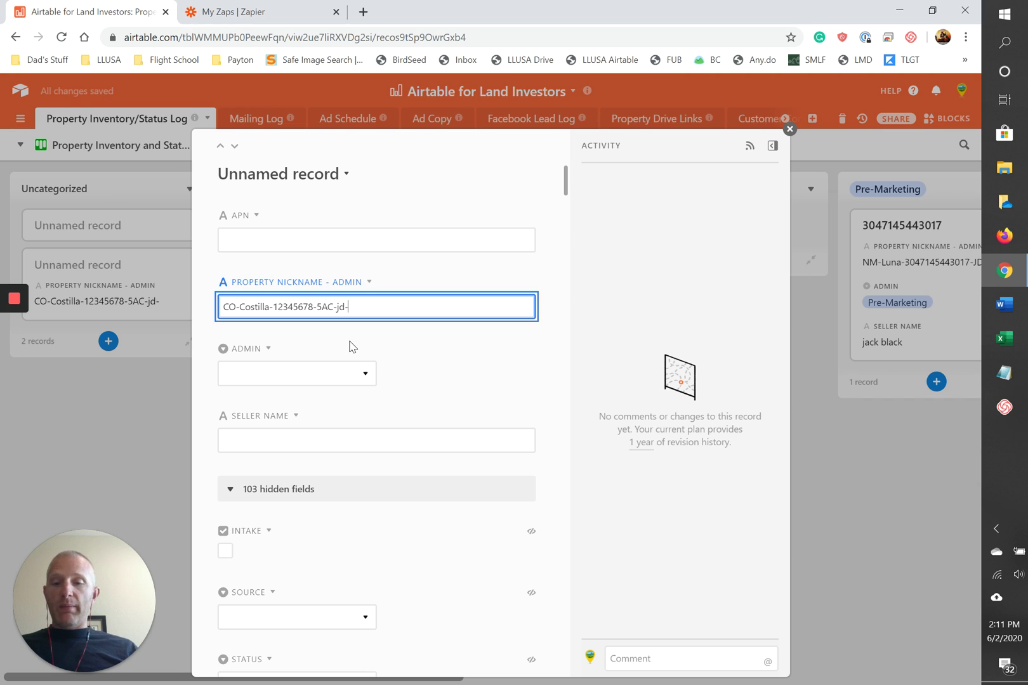
type("RGR")
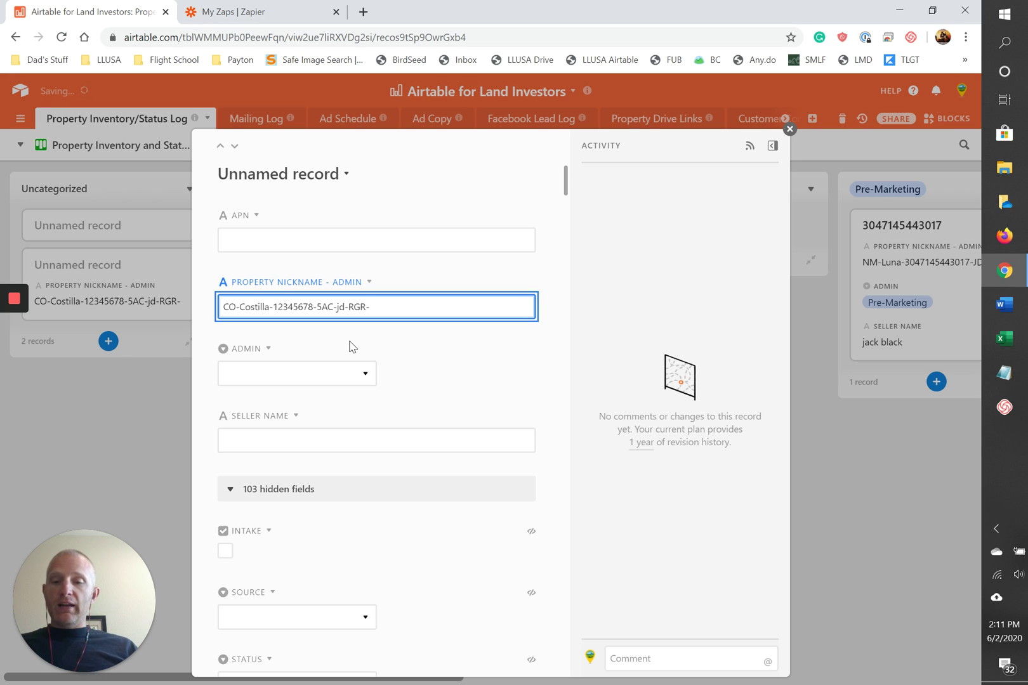
type("-2020")
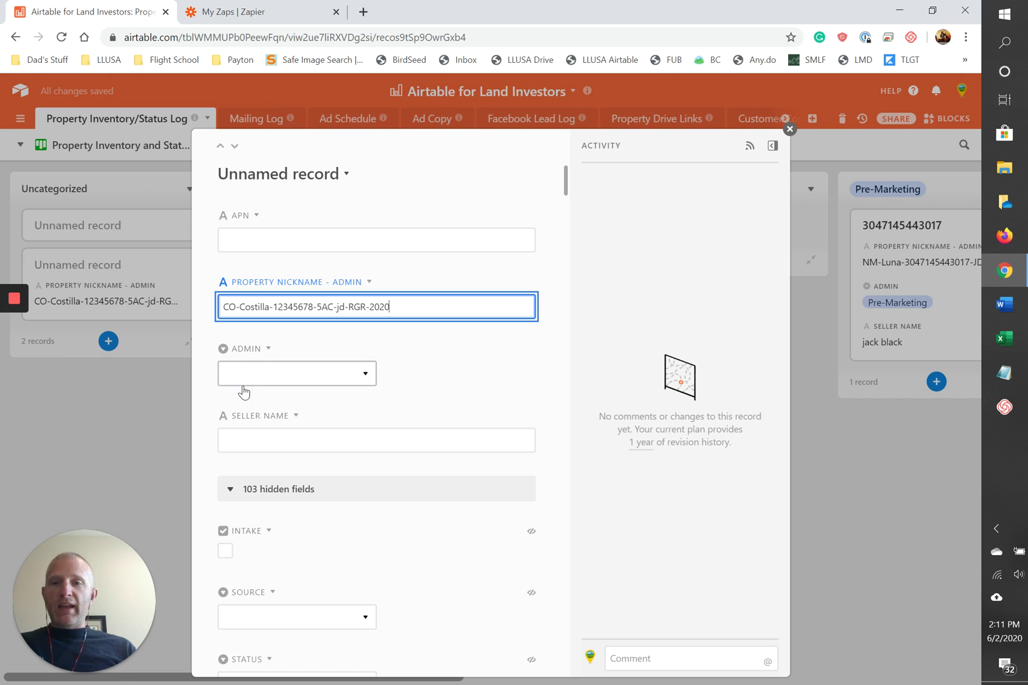
Set the new record's ADMIN field to Intake and tick its INTAKE checkbox
left_click(365, 379)
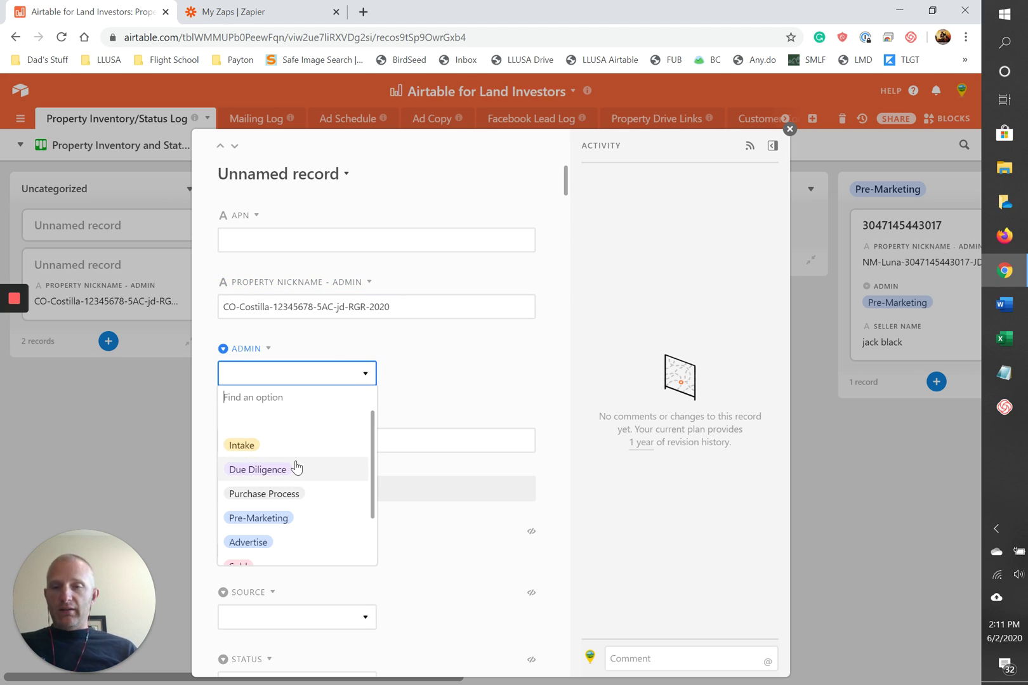
scroll(294, 467, "down", 1)
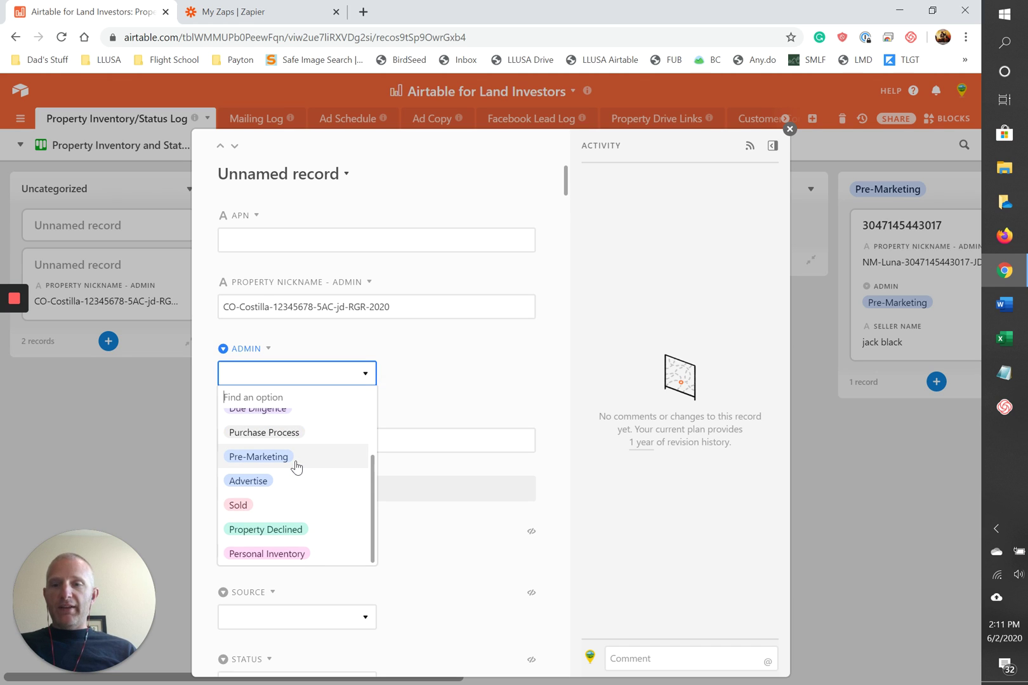
scroll(296, 467, "up", 3)
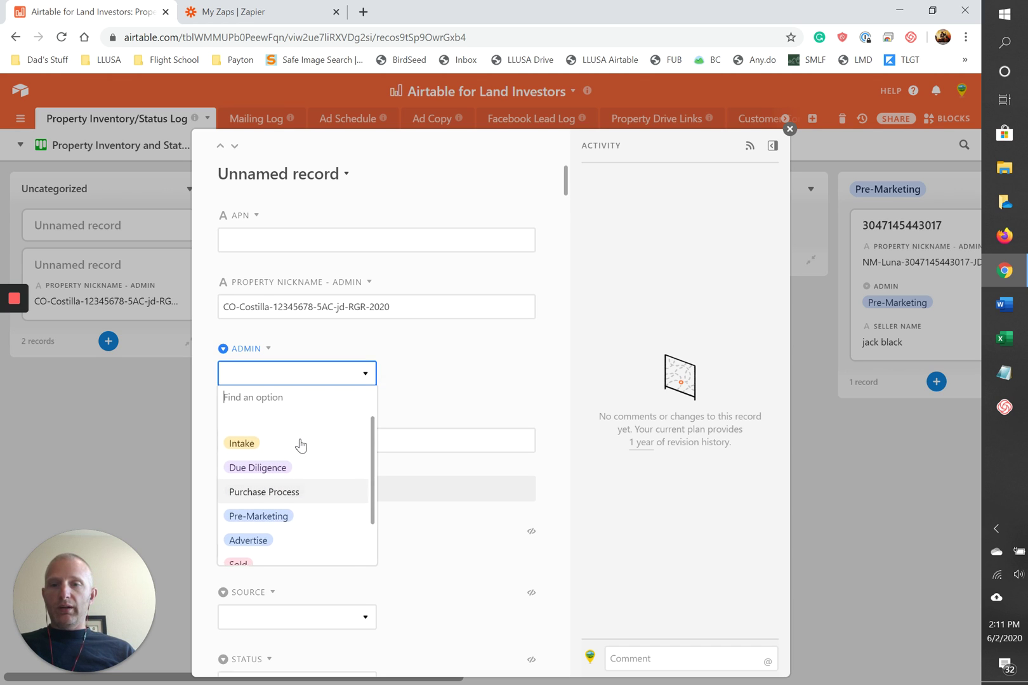
left_click(250, 445)
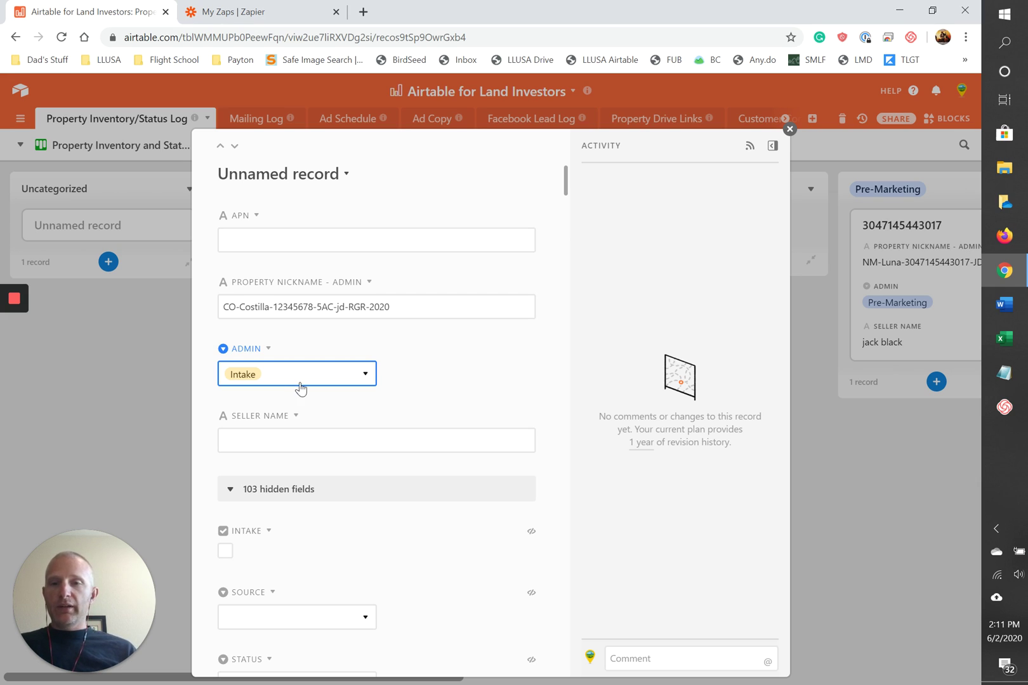
scroll(299, 390, "down", 2)
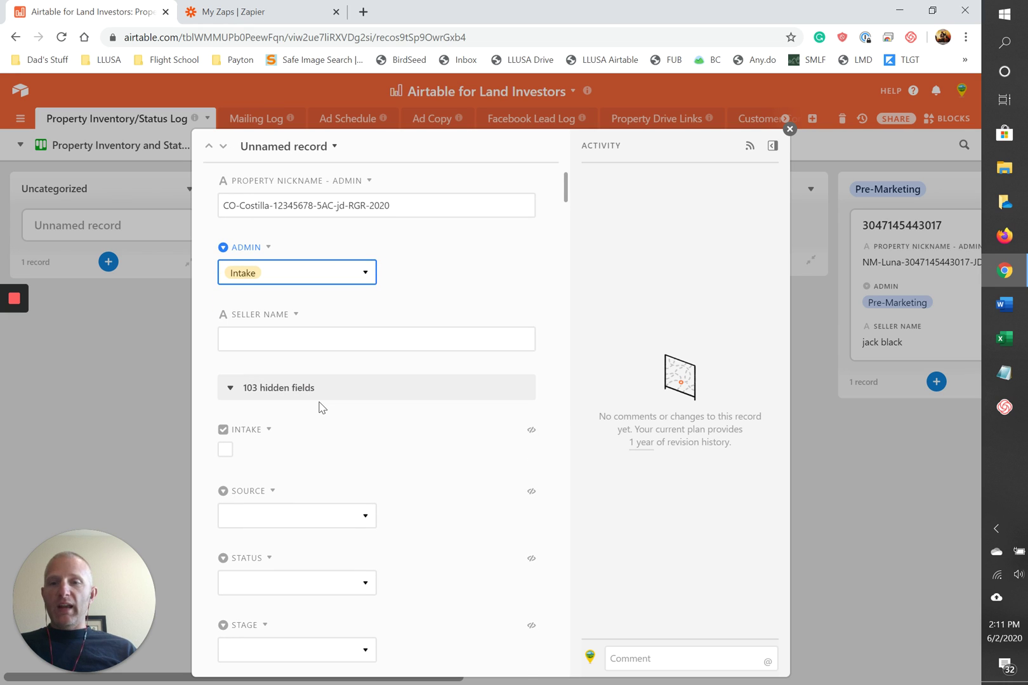
scroll(317, 403, "down", 2)
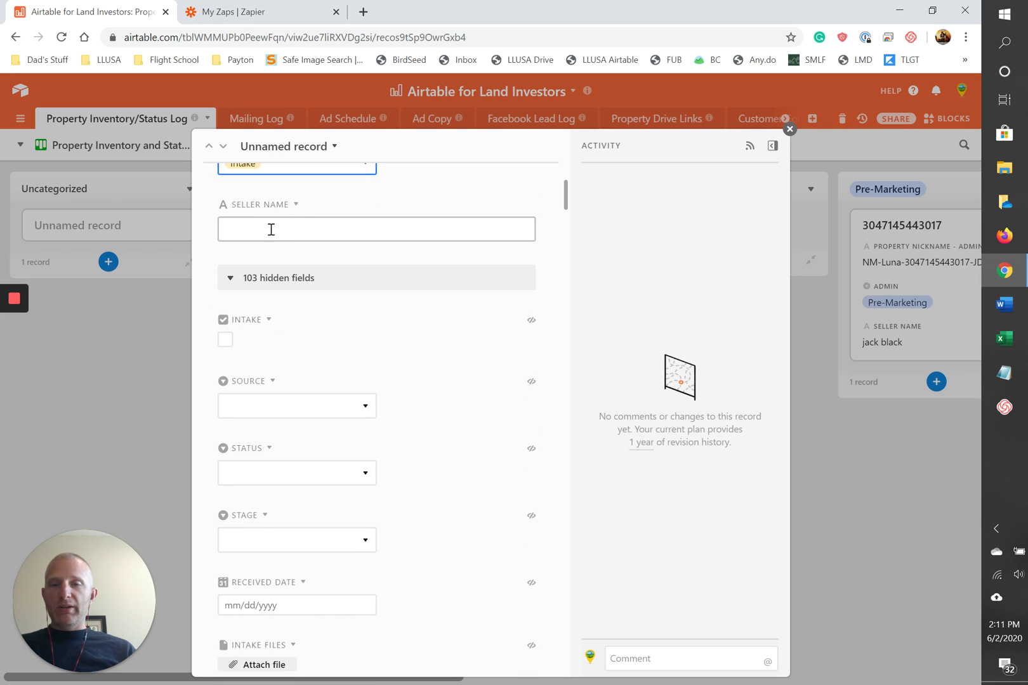
left_click(226, 341)
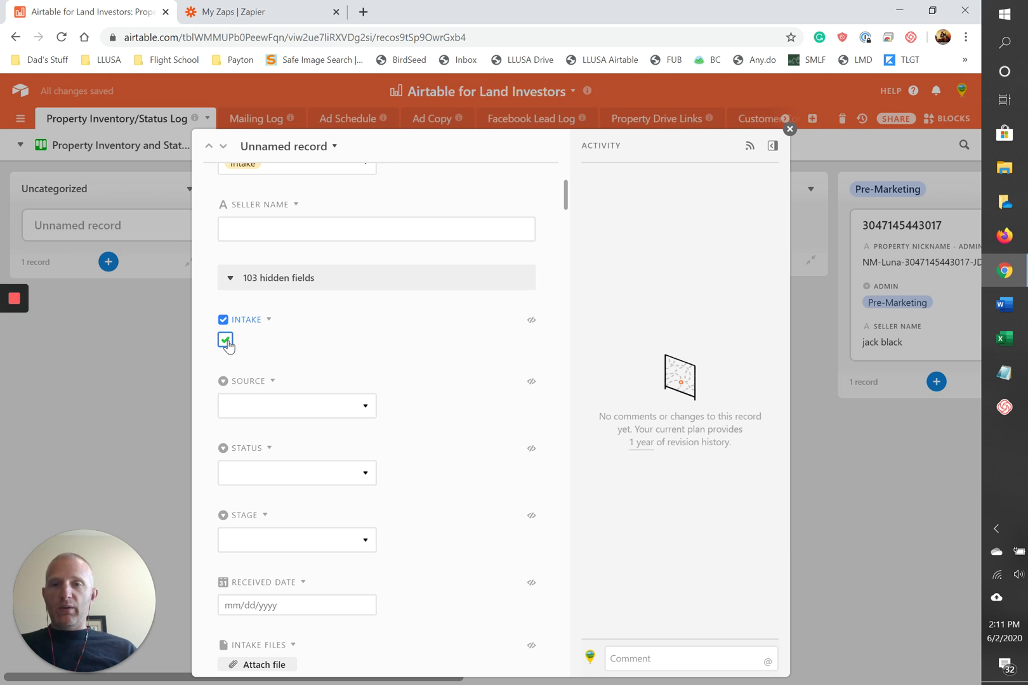
scroll(399, 325, "down", 1)
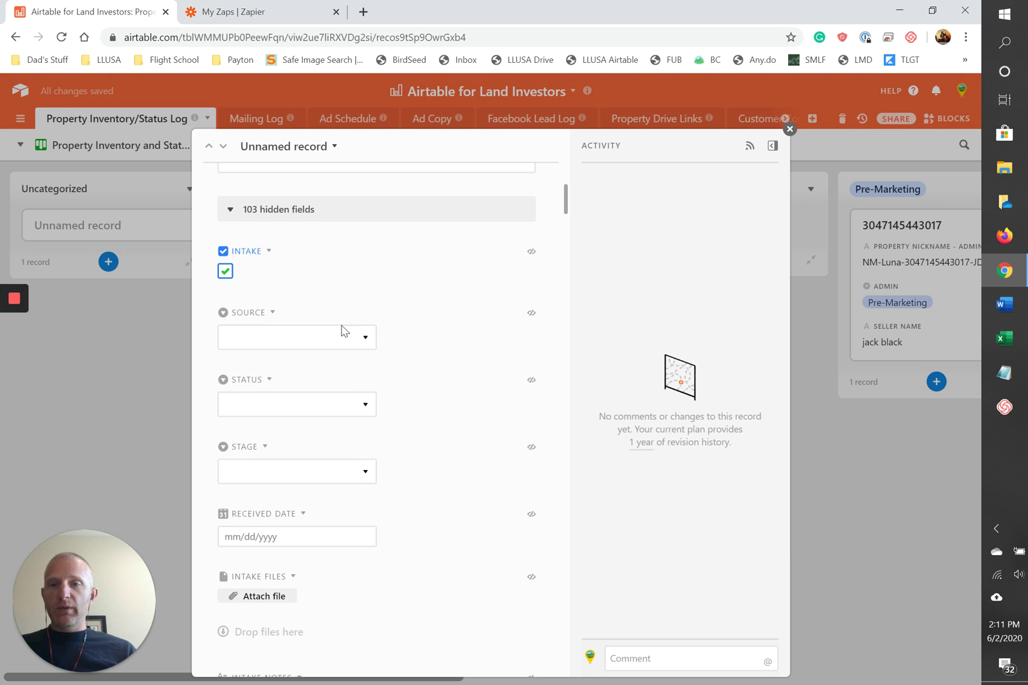
left_click(327, 336)
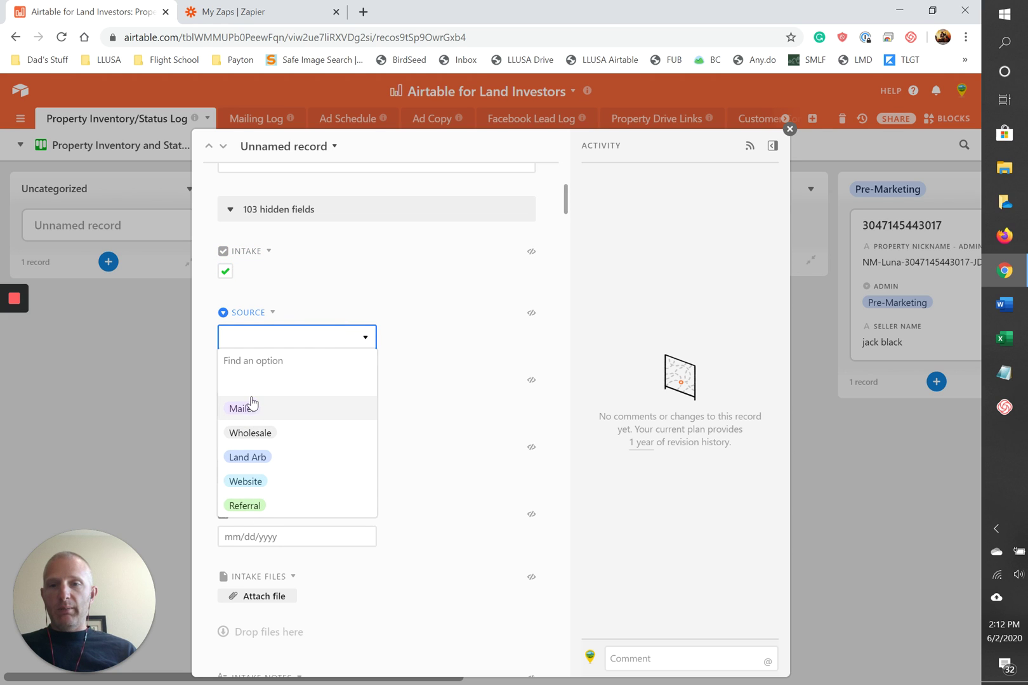
scroll(437, 416, "down", 2)
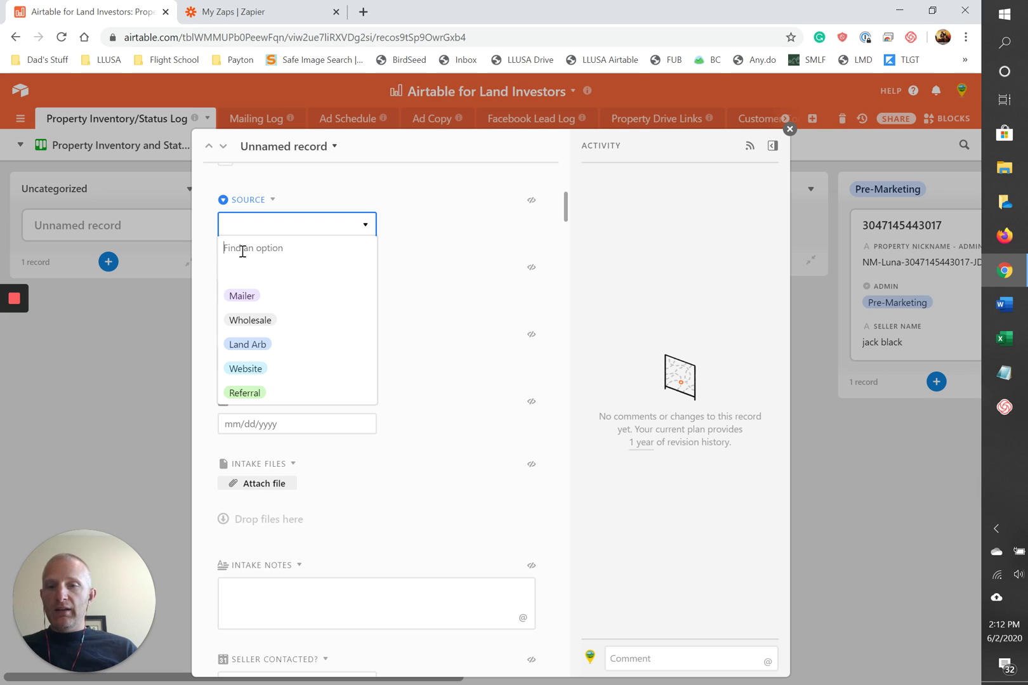
type("gfyr")
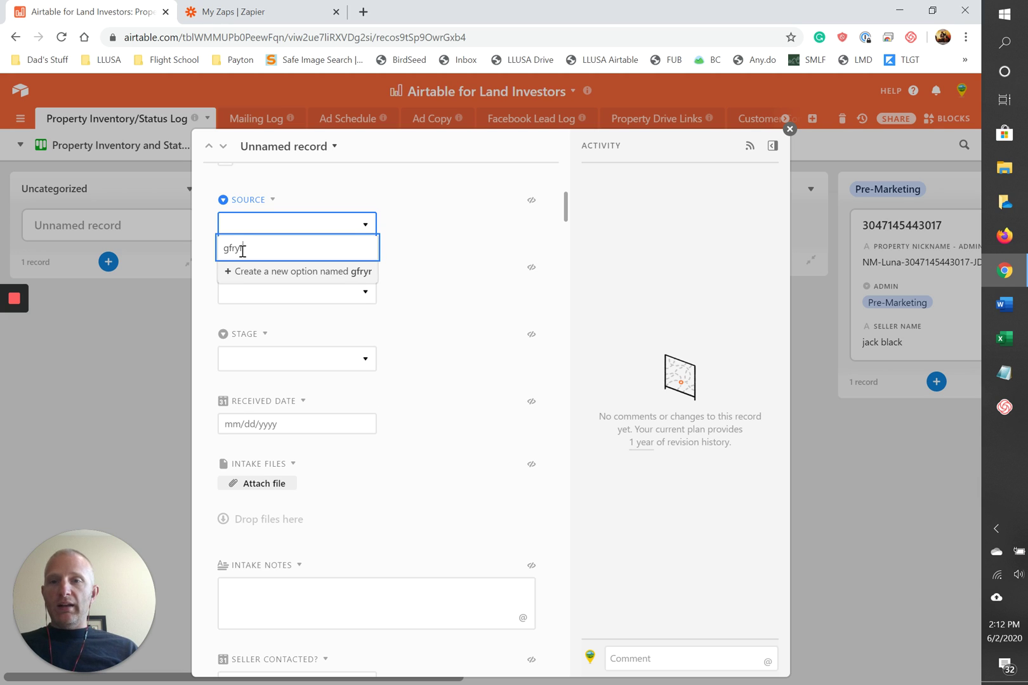
key("BackSpace")
key("BackSpace")
key("BackSpace")
key("BackSpace")
key("BackSpace")
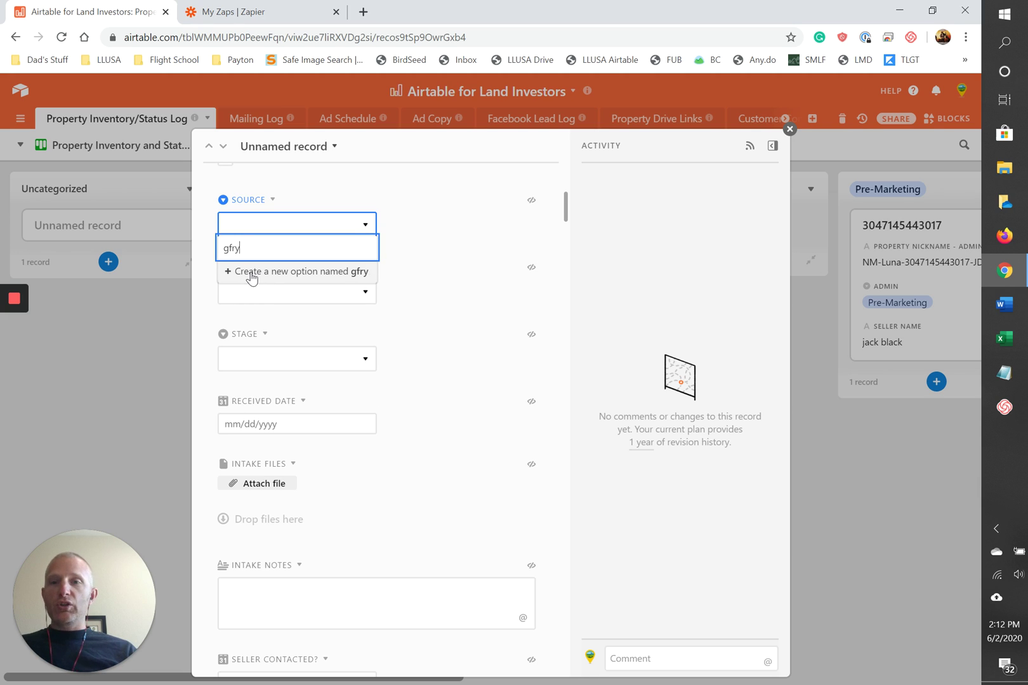
left_click(364, 225)
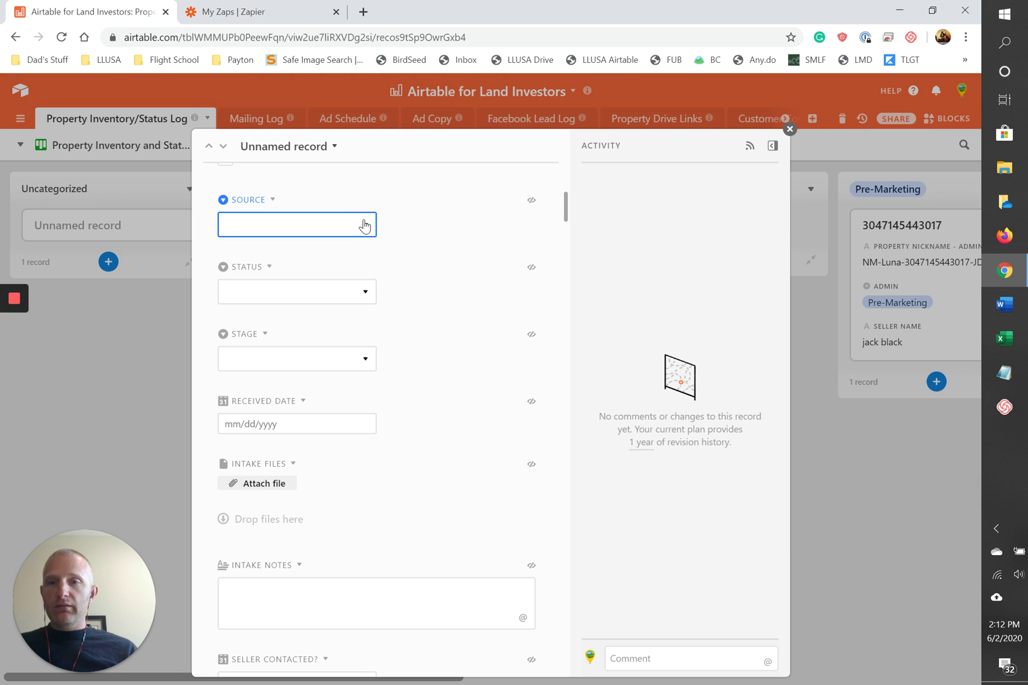
Set the new record's STATUS to Active and its STAGE to Intake
left_click(281, 300)
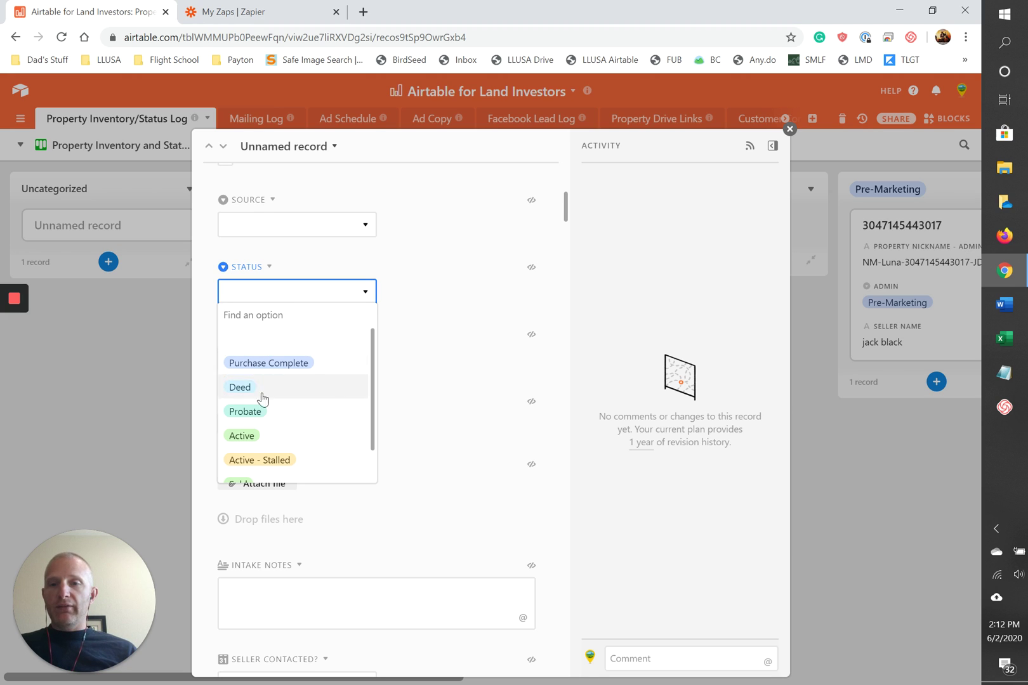
left_click(251, 438)
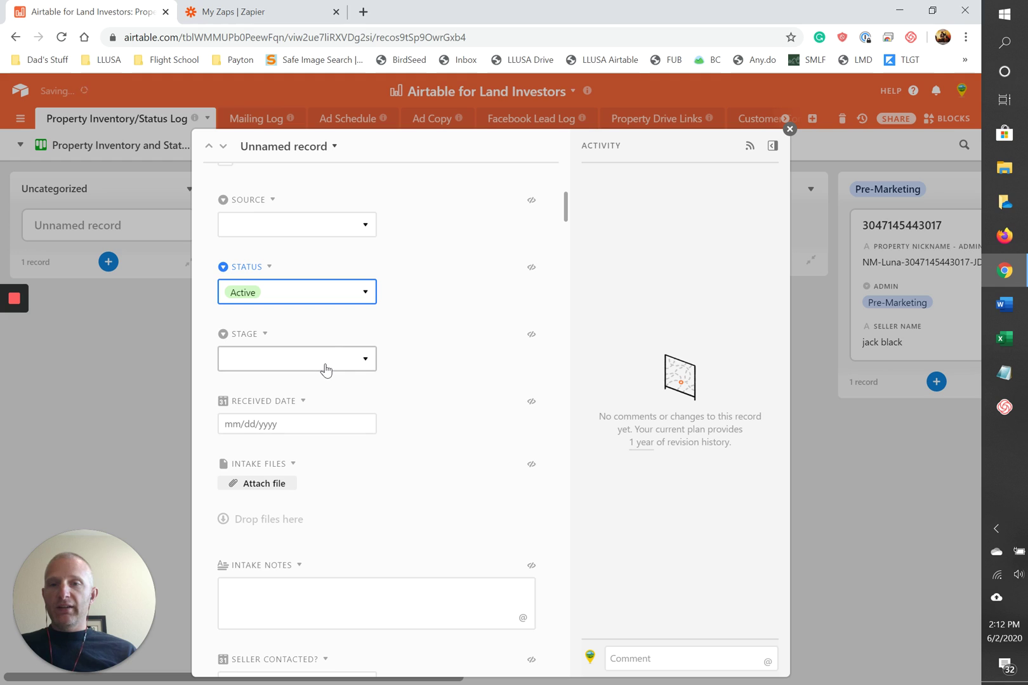
left_click(324, 369)
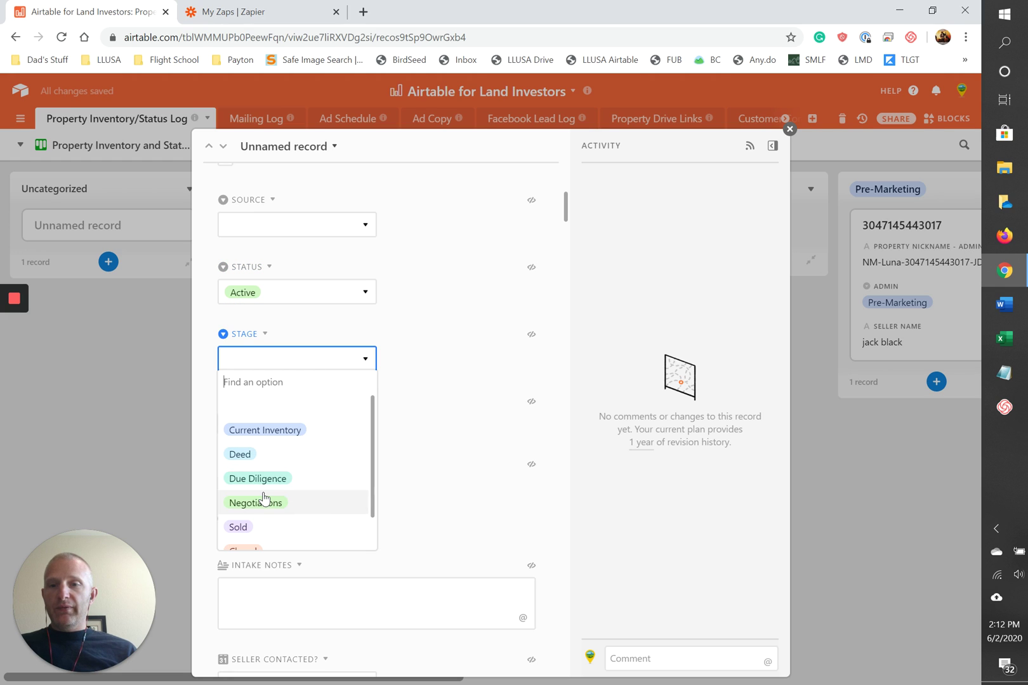
scroll(264, 495, "down", 1)
left_click(250, 546)
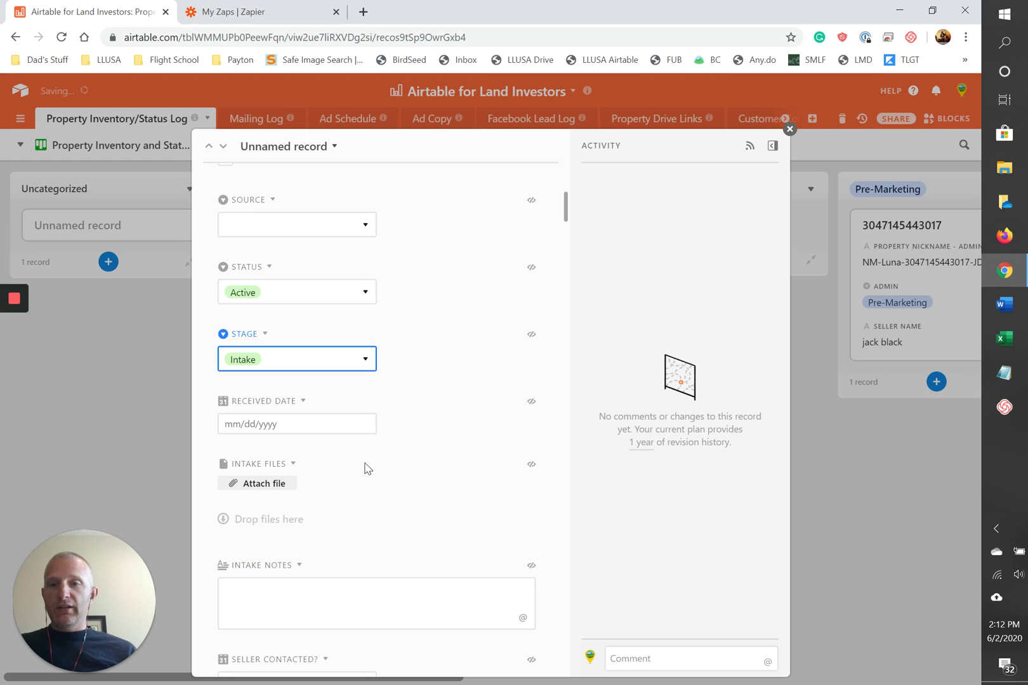
left_click(361, 356)
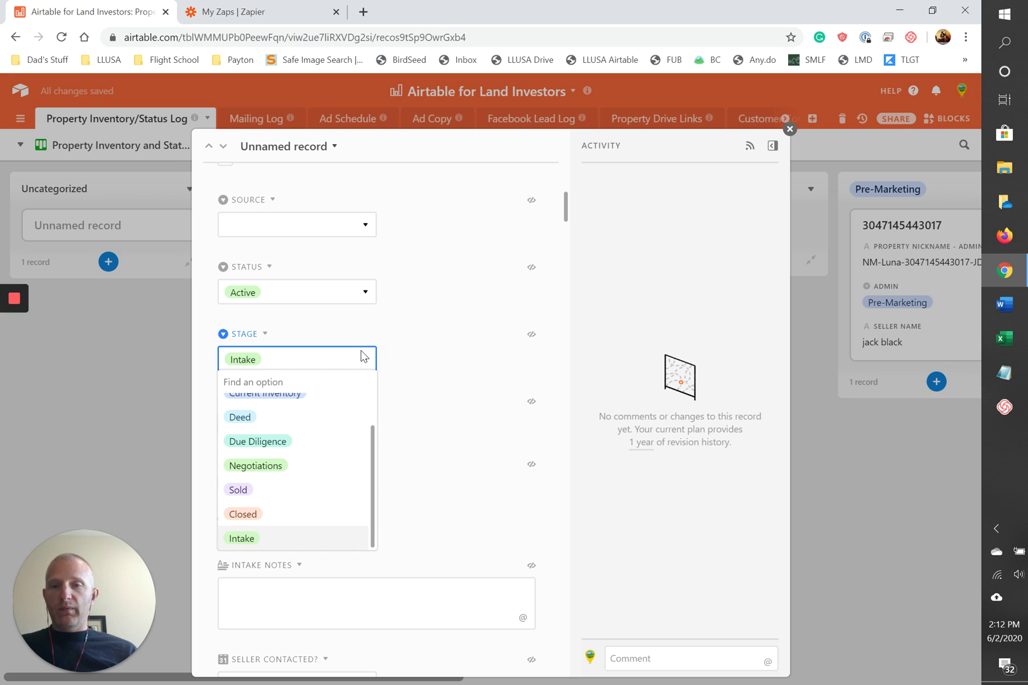
left_click(421, 333)
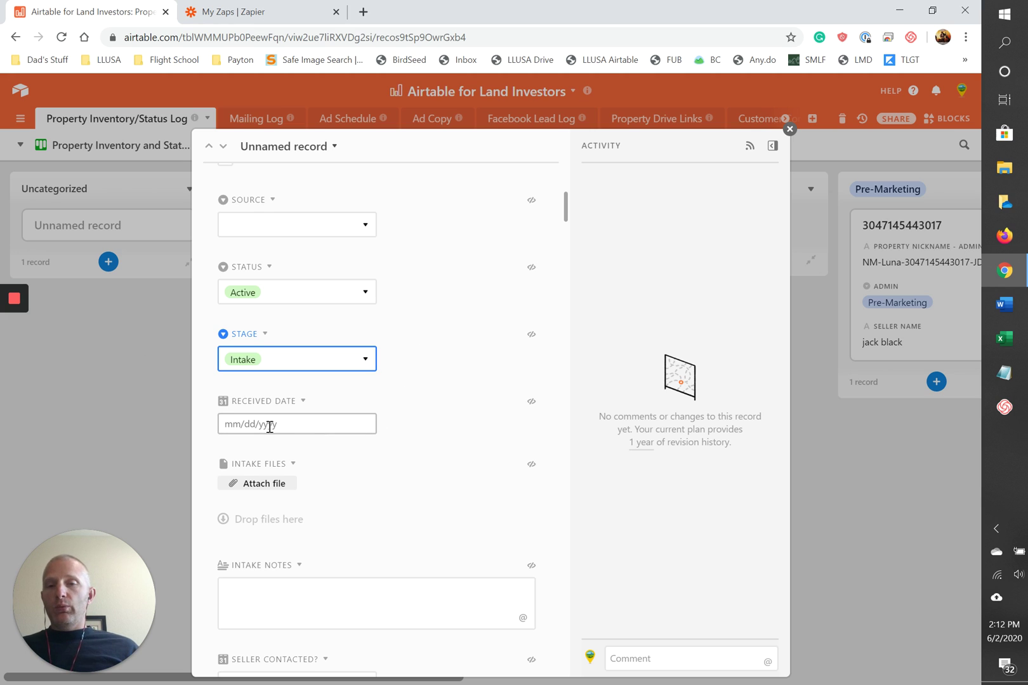
Look over the intake and seller contact fields from RECEIVED DATE down, including the choices offered for SELLER RESPONSE PREFERENCE
scroll(269, 427, "down", 2)
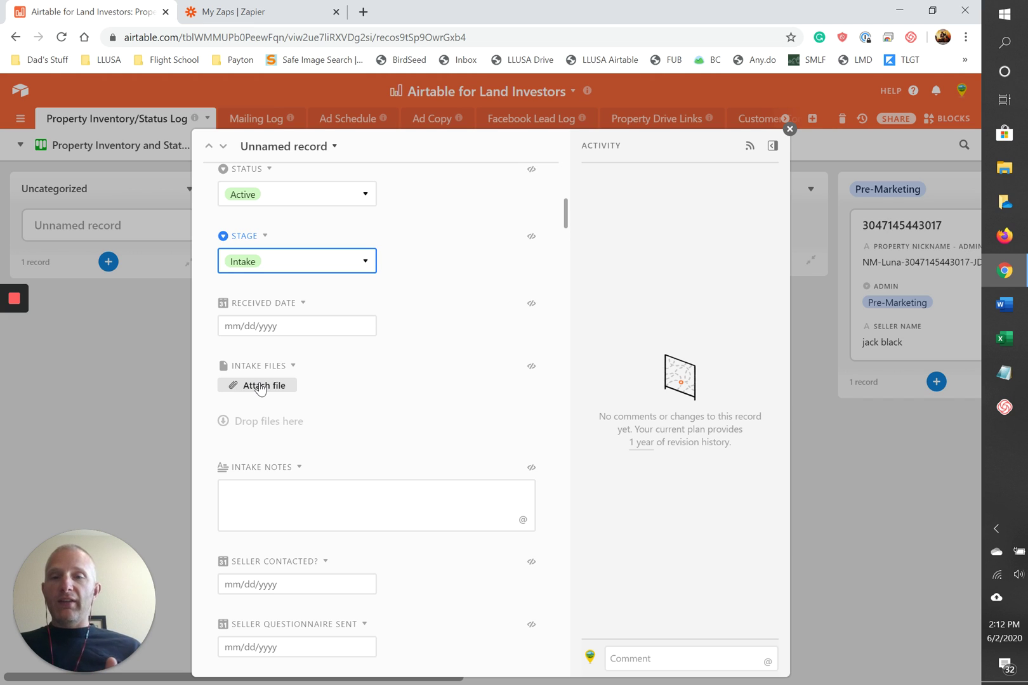
scroll(325, 422, "down", 2)
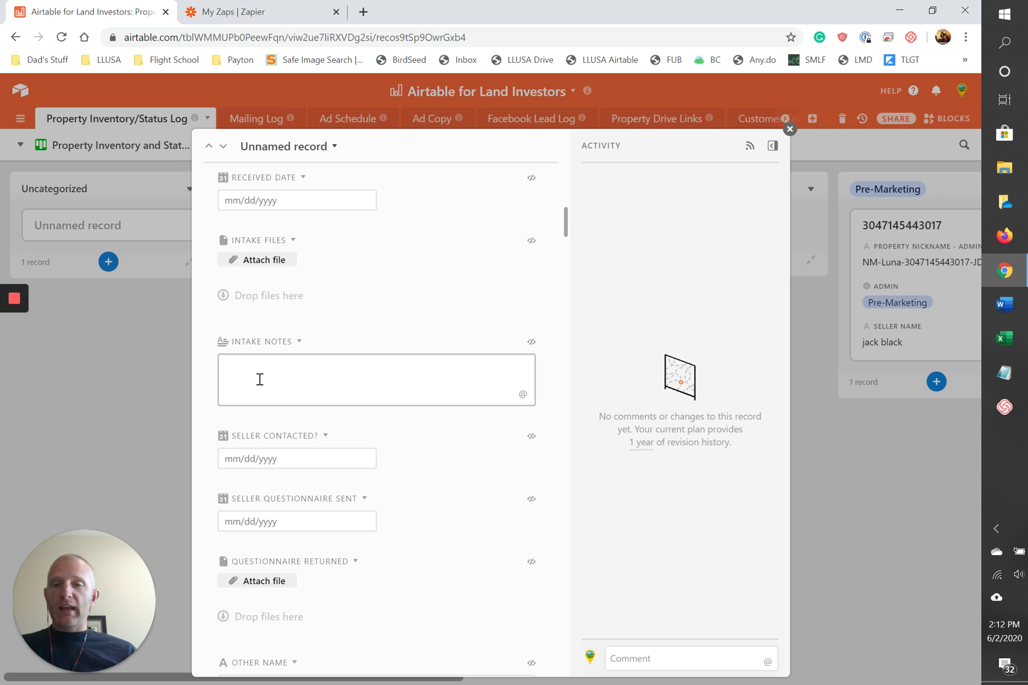
scroll(260, 379, "down", 1)
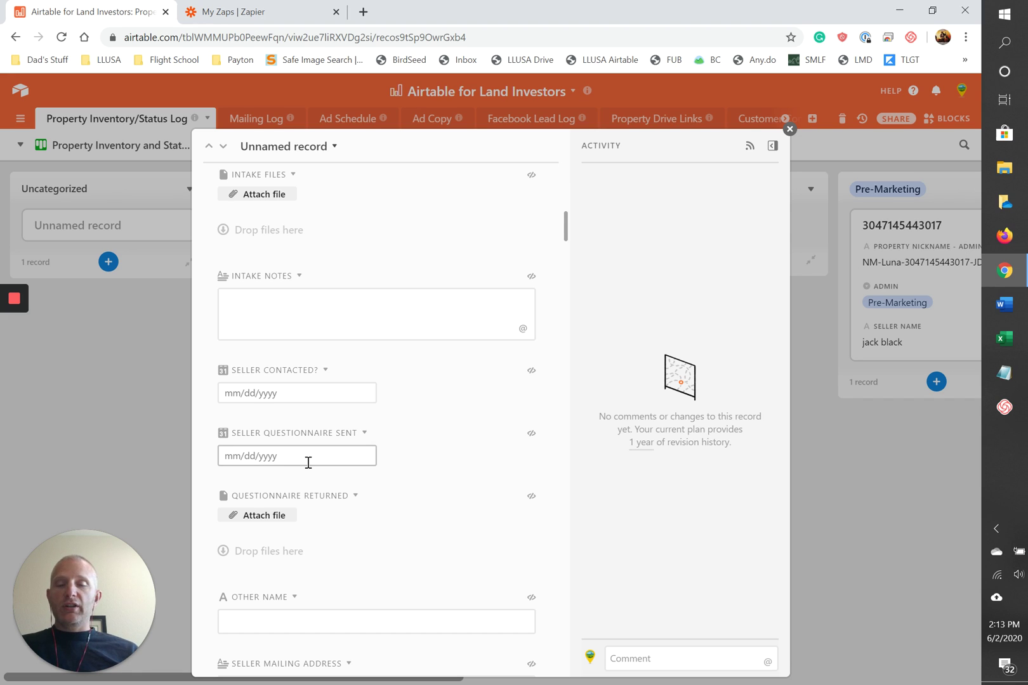
scroll(413, 478, "down", 2)
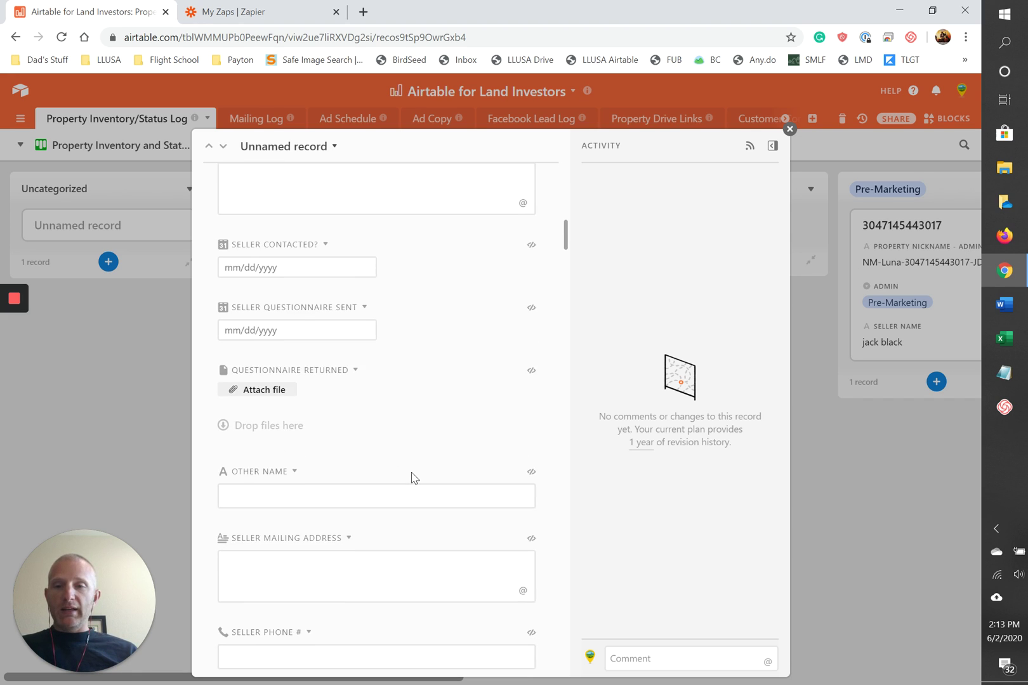
scroll(385, 436, "down", 2)
scroll(384, 436, "down", 1)
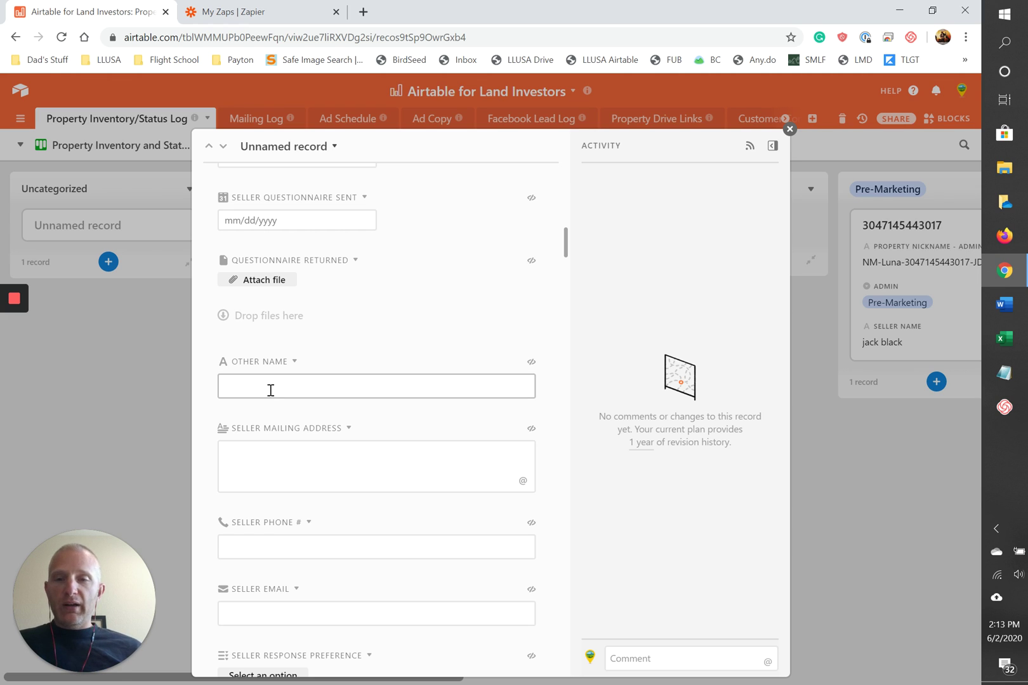
scroll(271, 390, "down", 2)
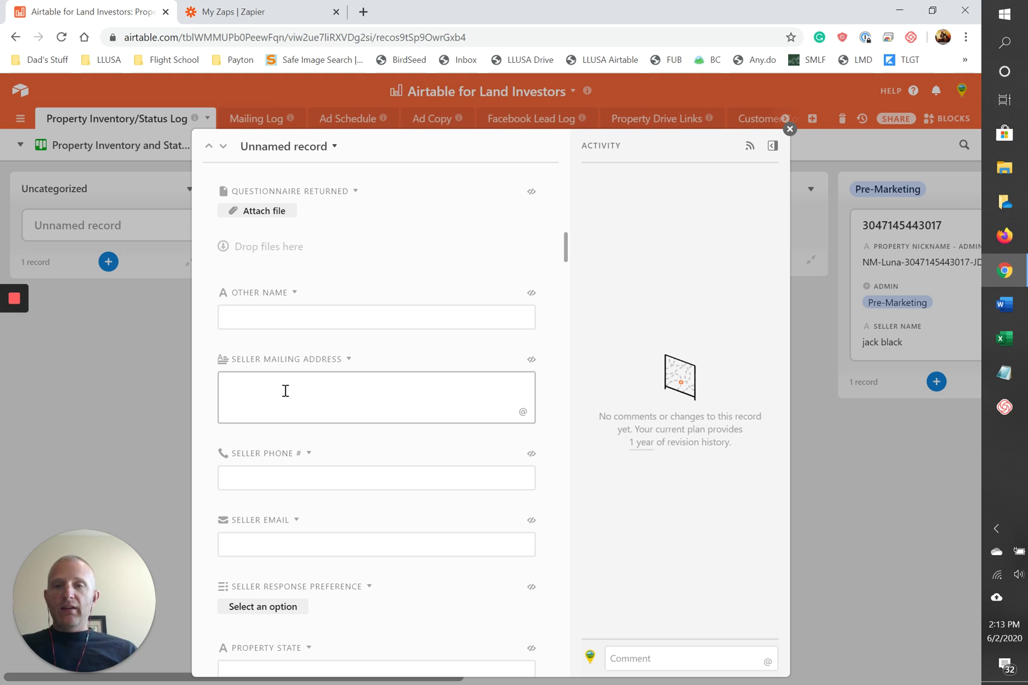
scroll(286, 390, "down", 3)
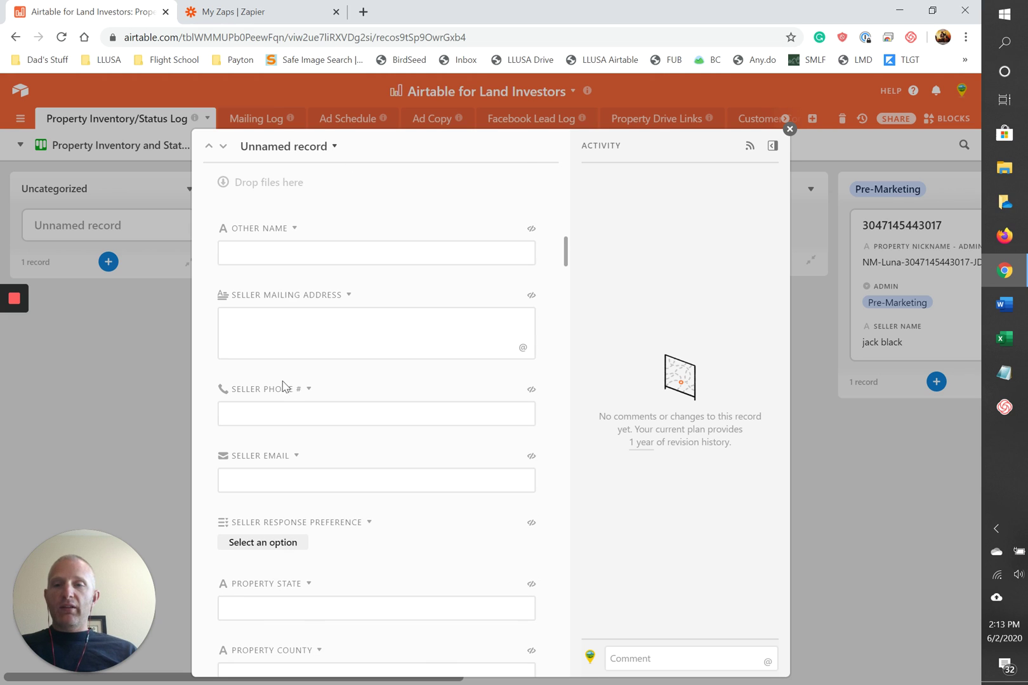
scroll(276, 481, "down", 3)
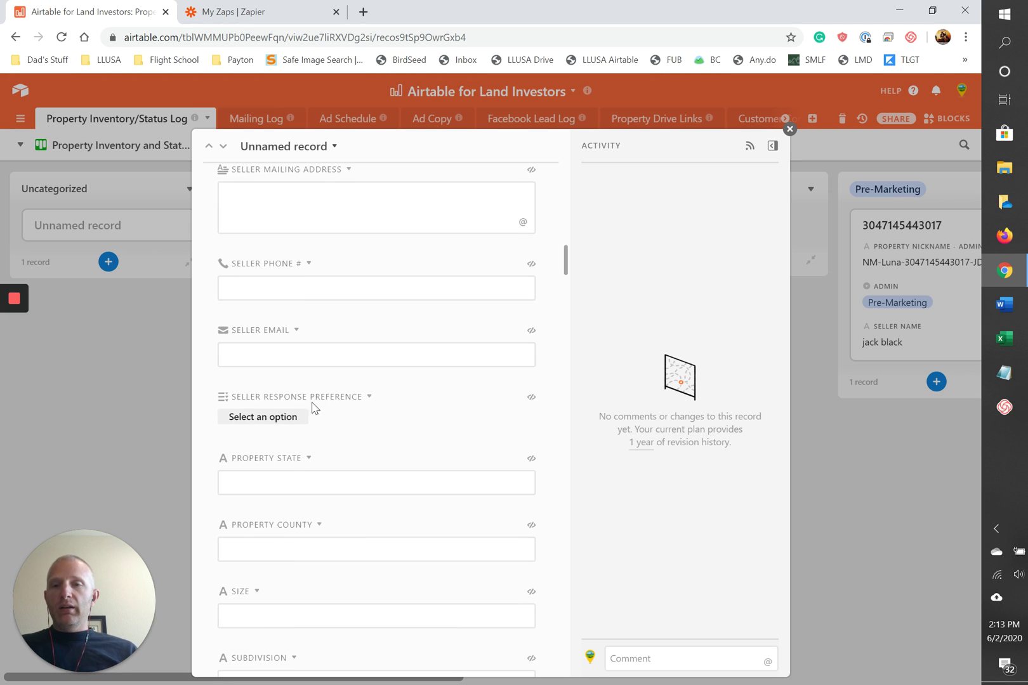
left_click(284, 417)
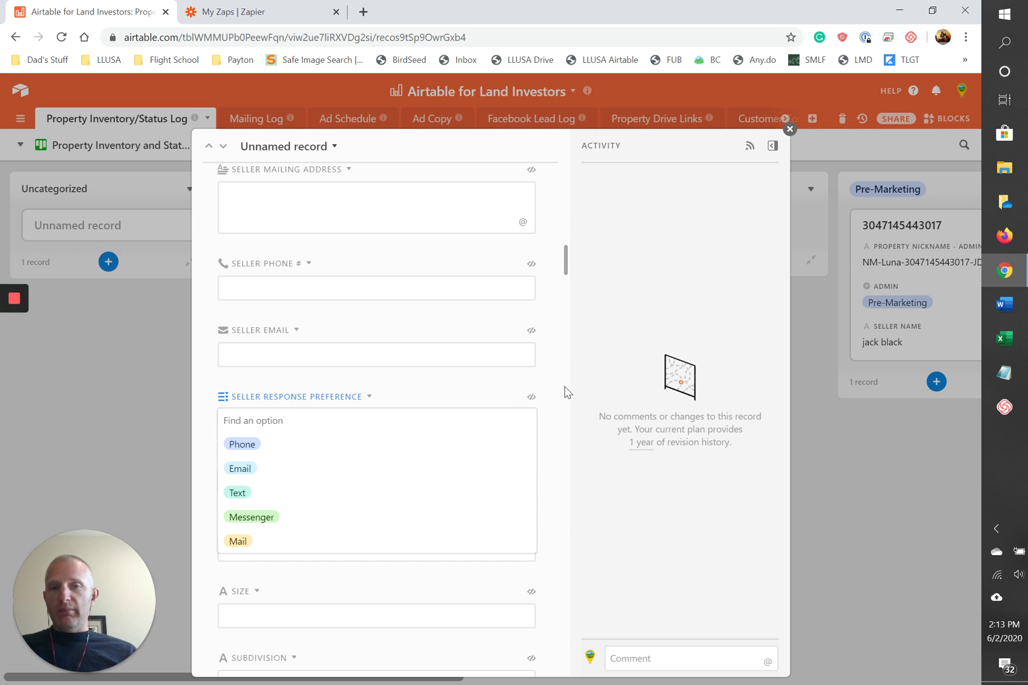
scroll(565, 393, "down", 7)
scroll(429, 395, "up", 5)
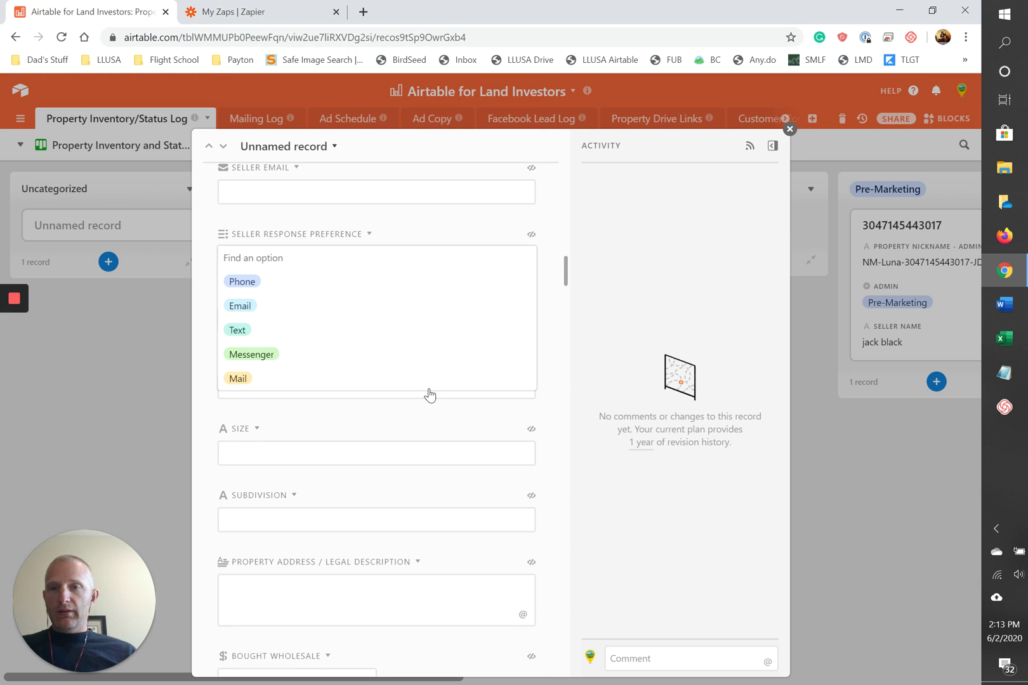
left_click(423, 233)
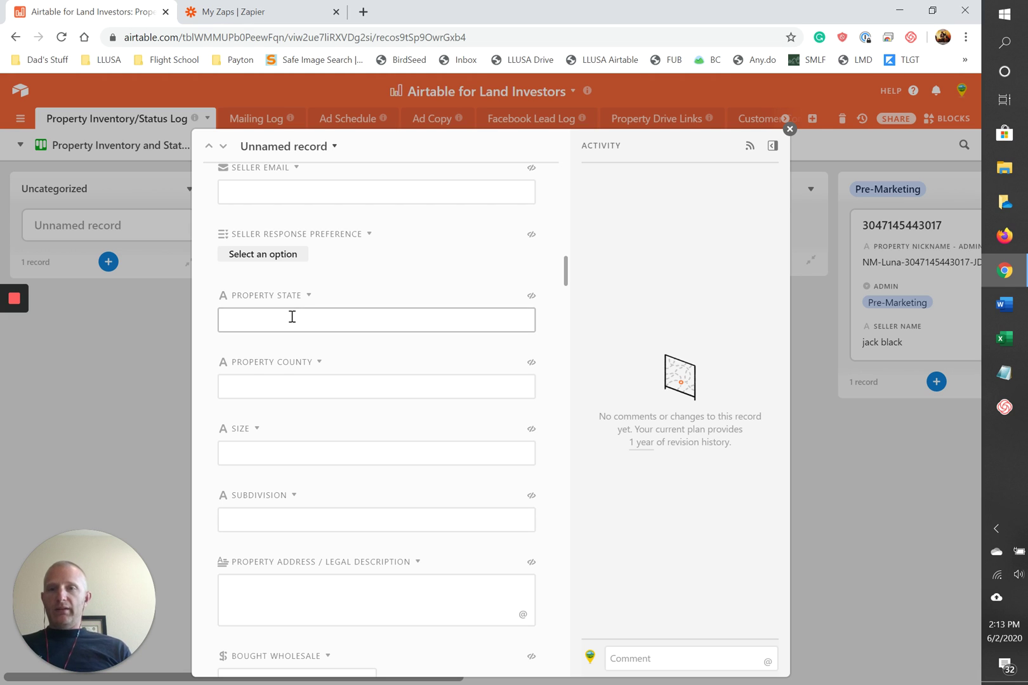
Enter an OFFER PRICE of 1000 and a COUNTER OFFER of 1500 in the new record
scroll(286, 465, "down", 1)
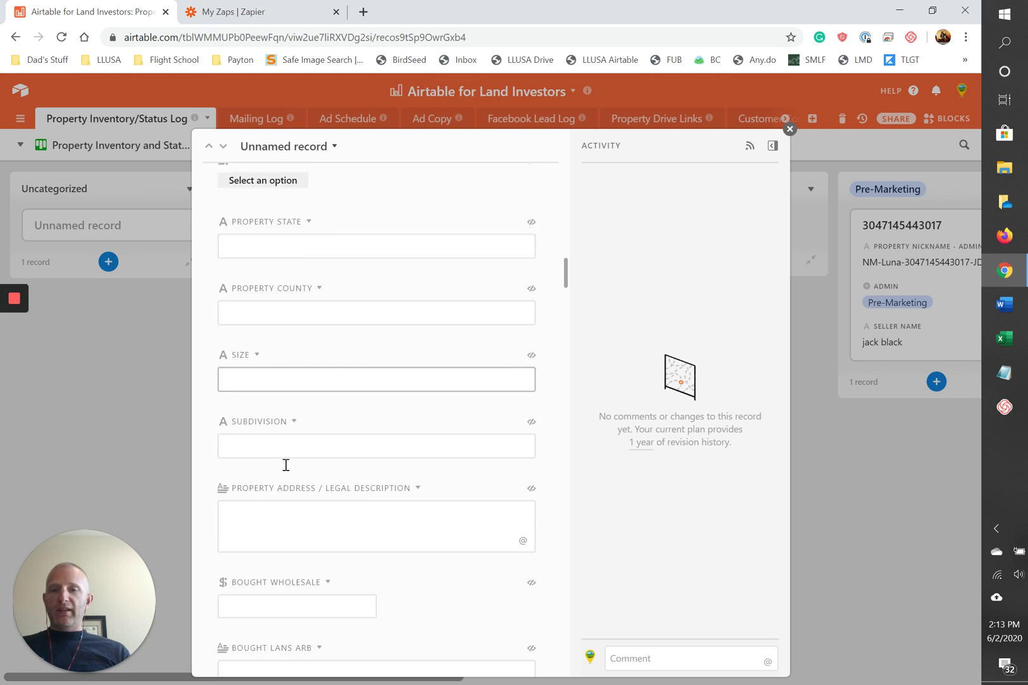
scroll(286, 466, "down", 2)
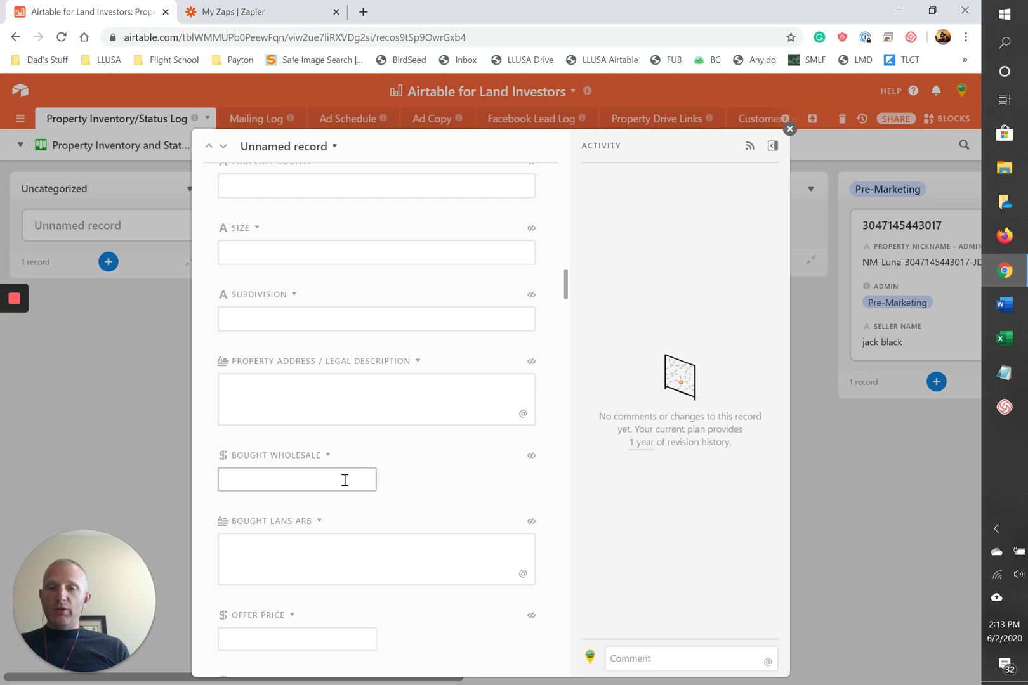
scroll(345, 481, "down", 2)
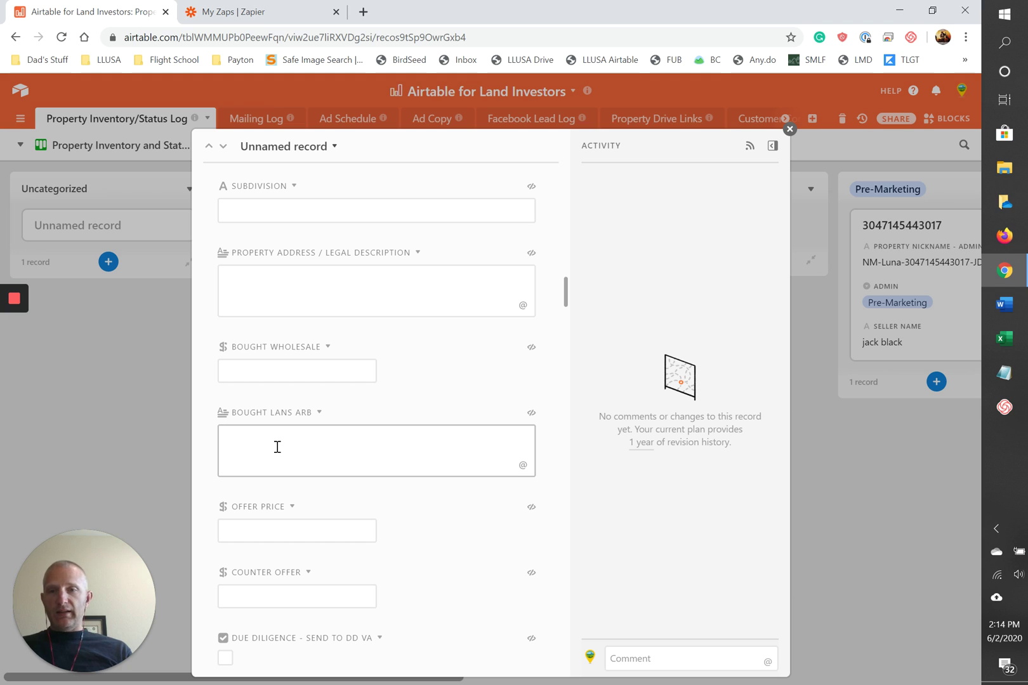
scroll(277, 446, "down", 3)
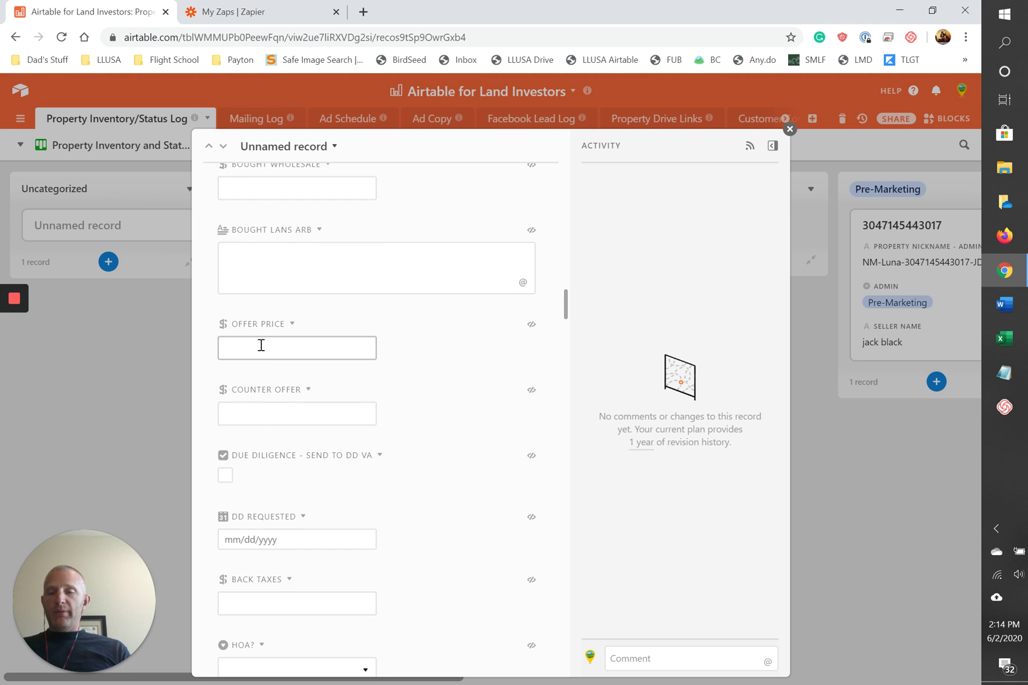
left_click(261, 346)
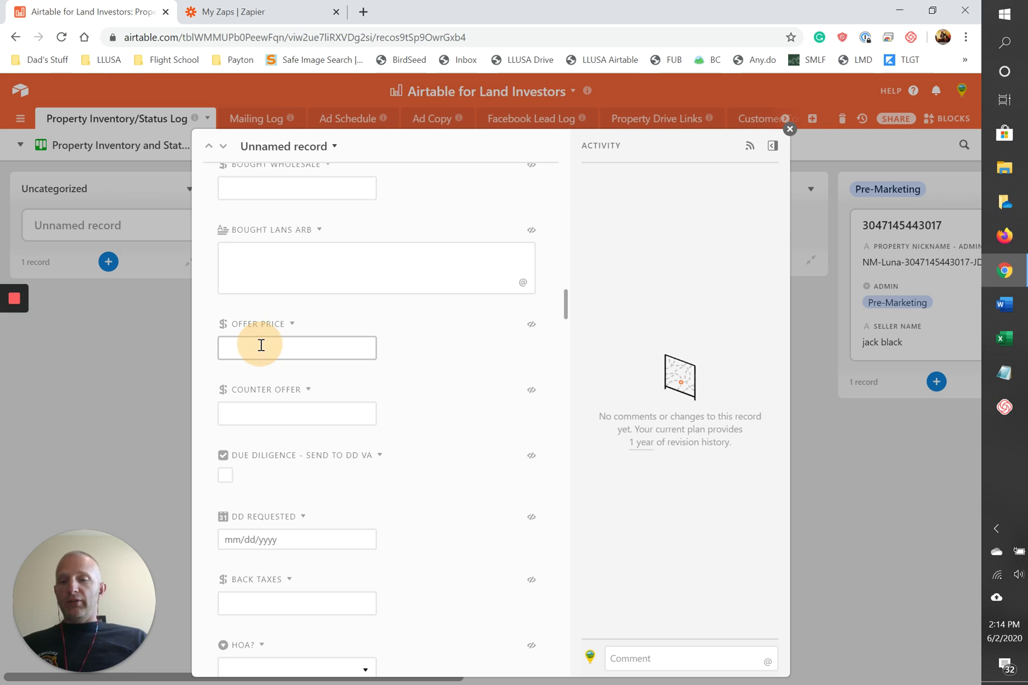
type("1000")
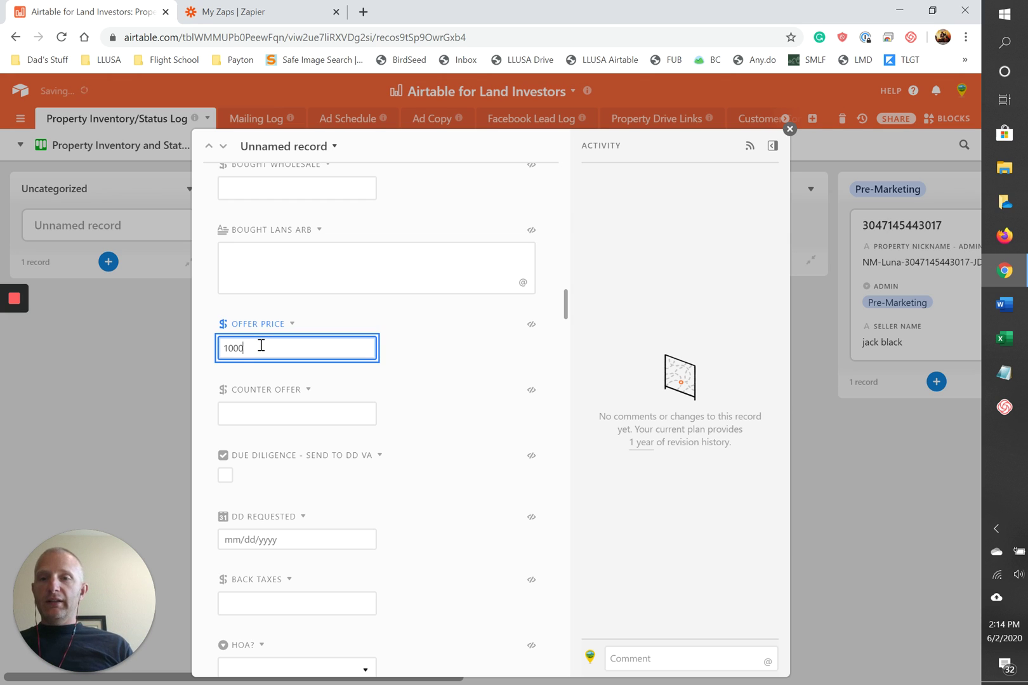
left_click(266, 414)
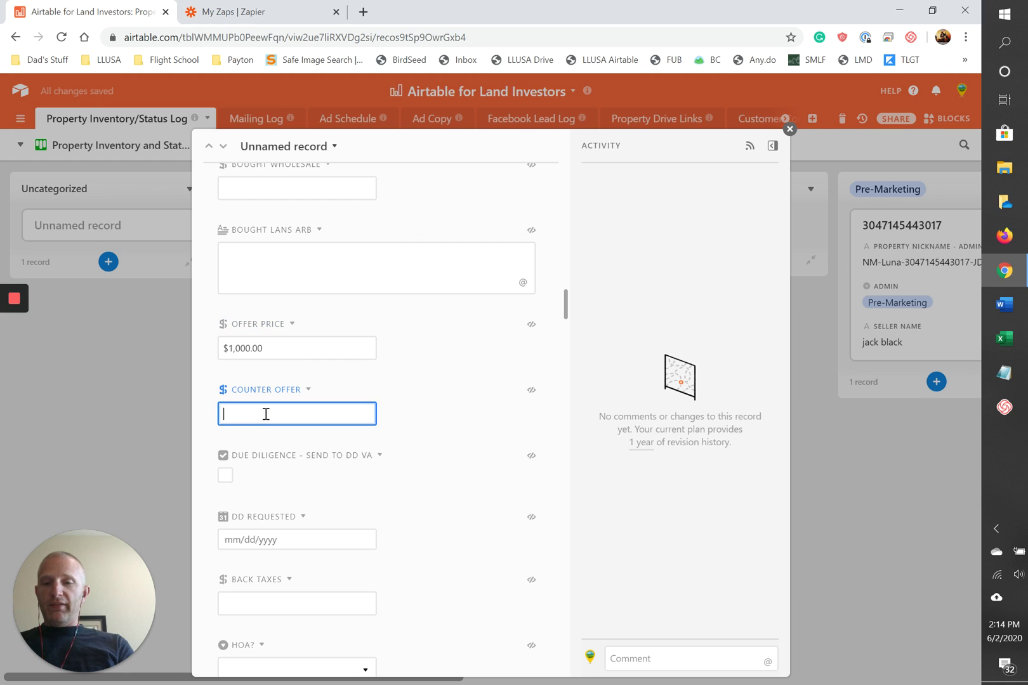
type("150")
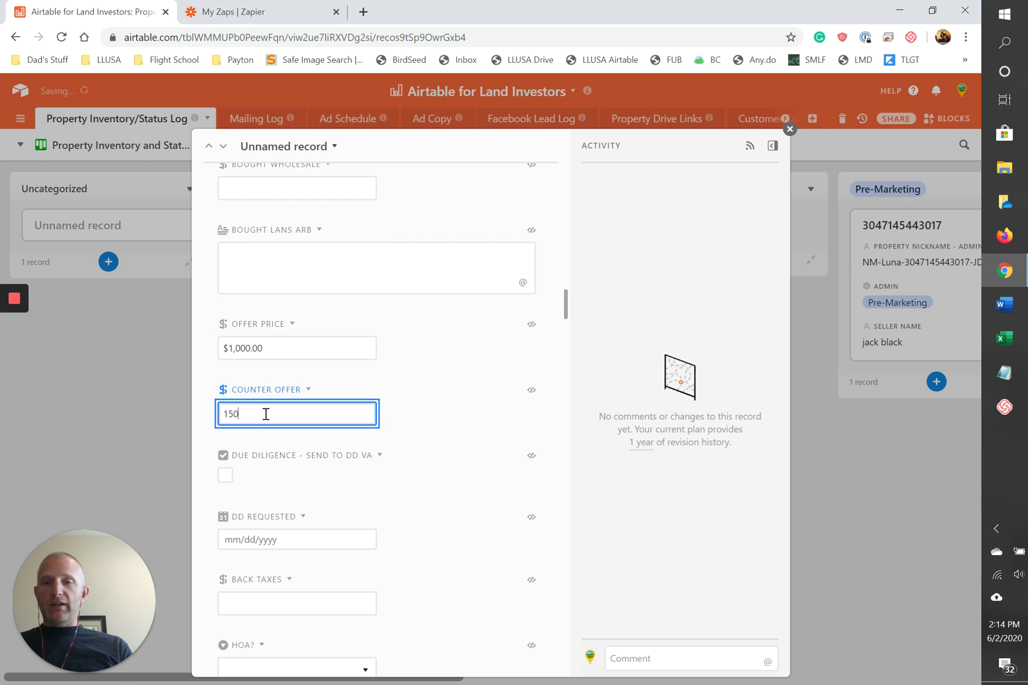
type("00")
key("BackSpace")
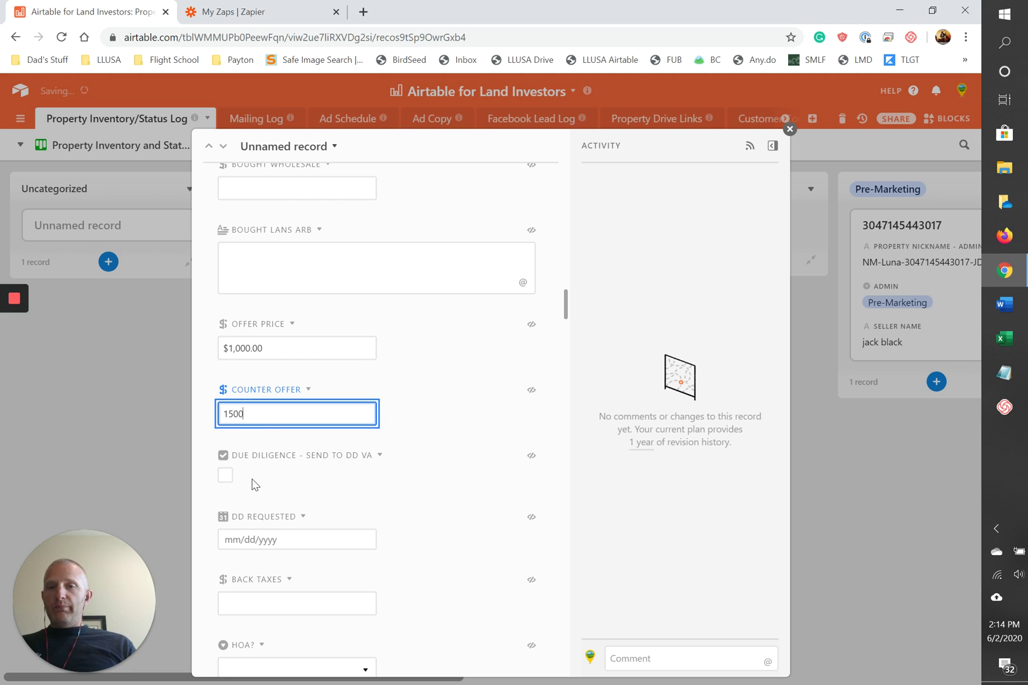
Tick the record's DUE DILIGENCE - SEND TO DD VA checkbox
scroll(252, 484, "down", 1)
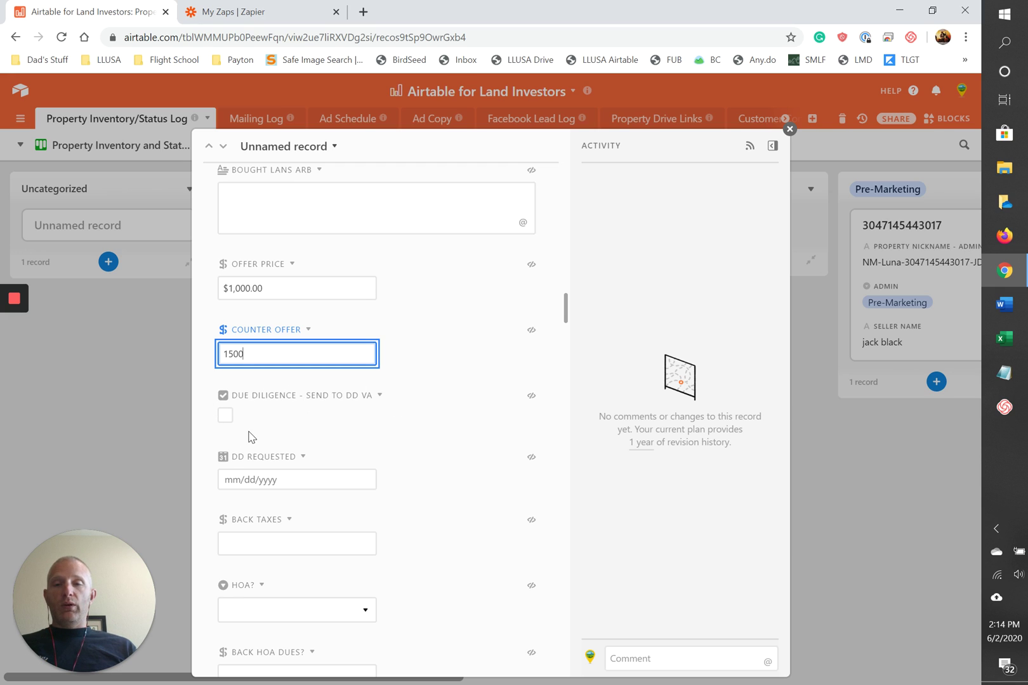
left_click(223, 418)
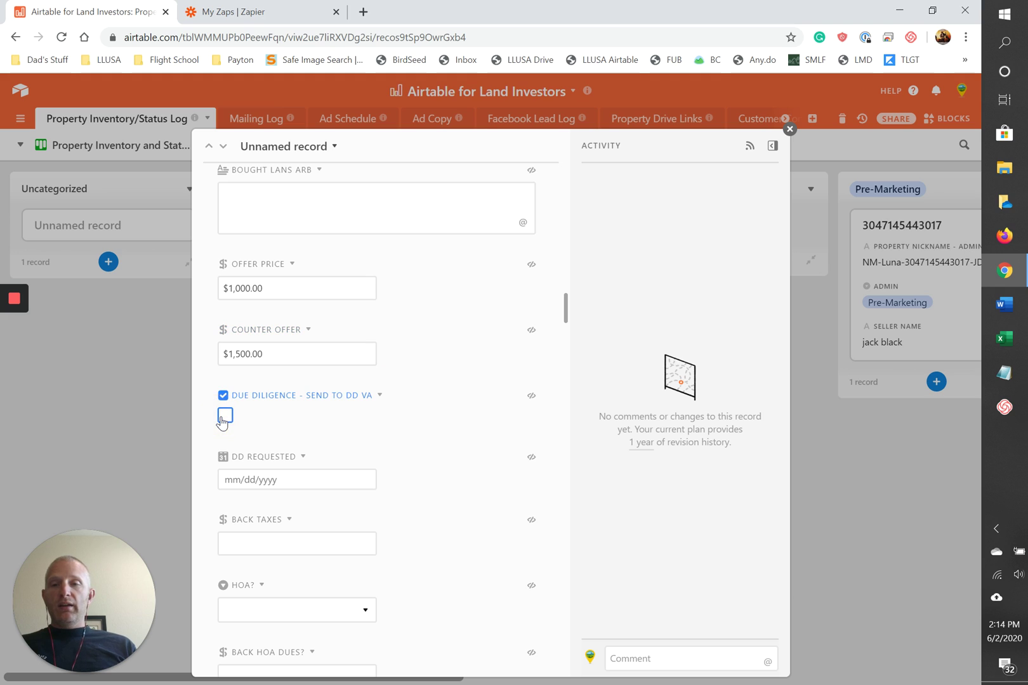
left_click(223, 418)
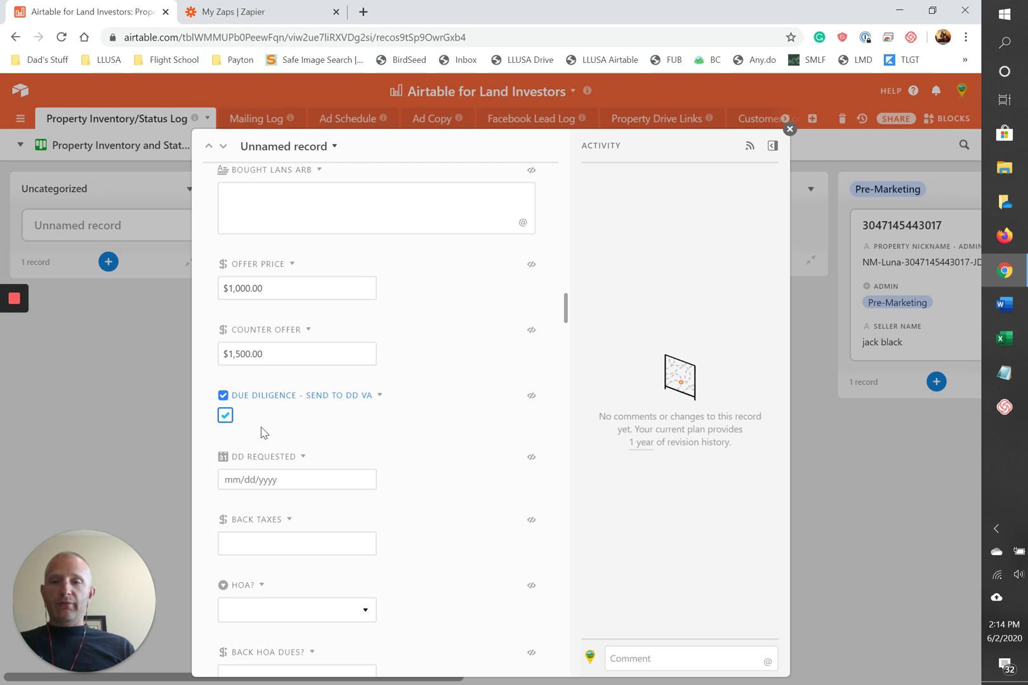
Enter BACK TAXES of 500 and an AGREED $ amount of 750 in the new record
scroll(260, 430, "down", 1)
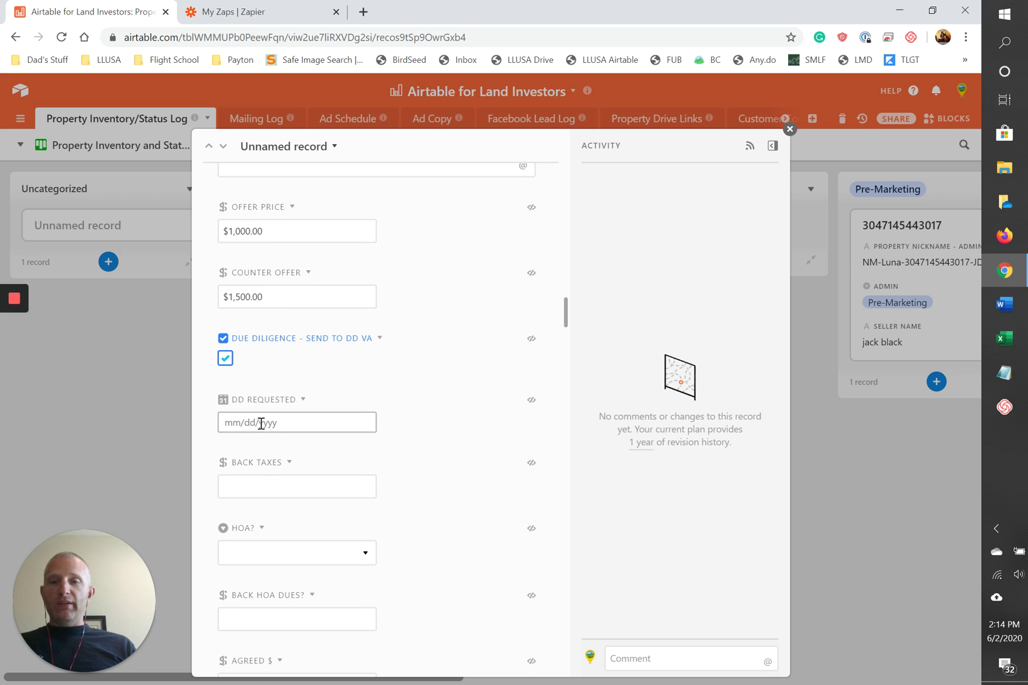
scroll(266, 485, "down", 2)
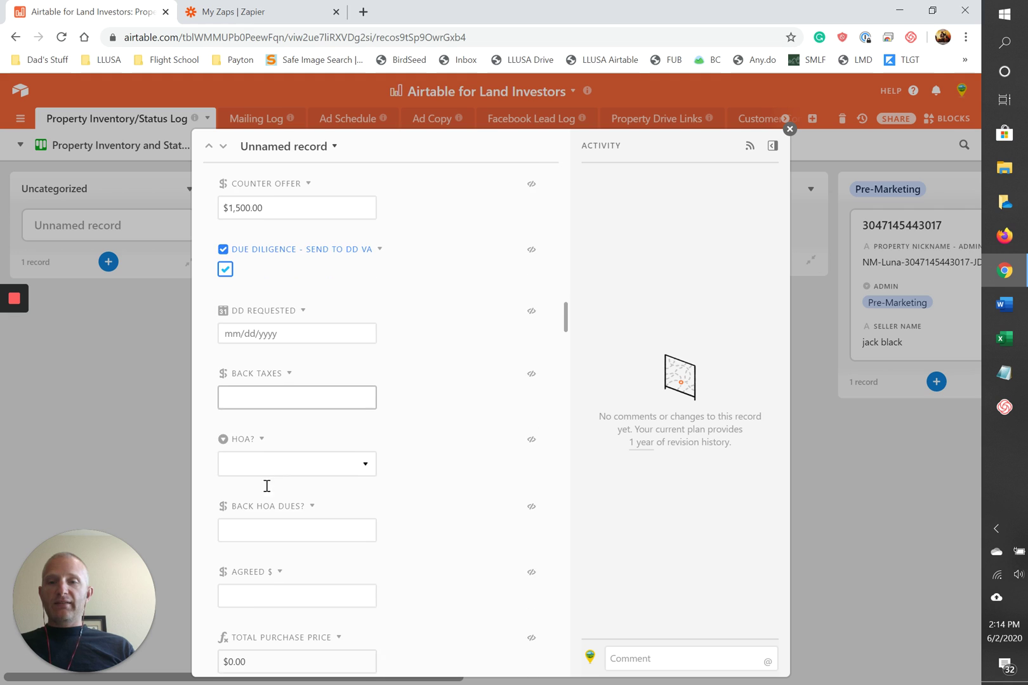
scroll(269, 550, "down", 2)
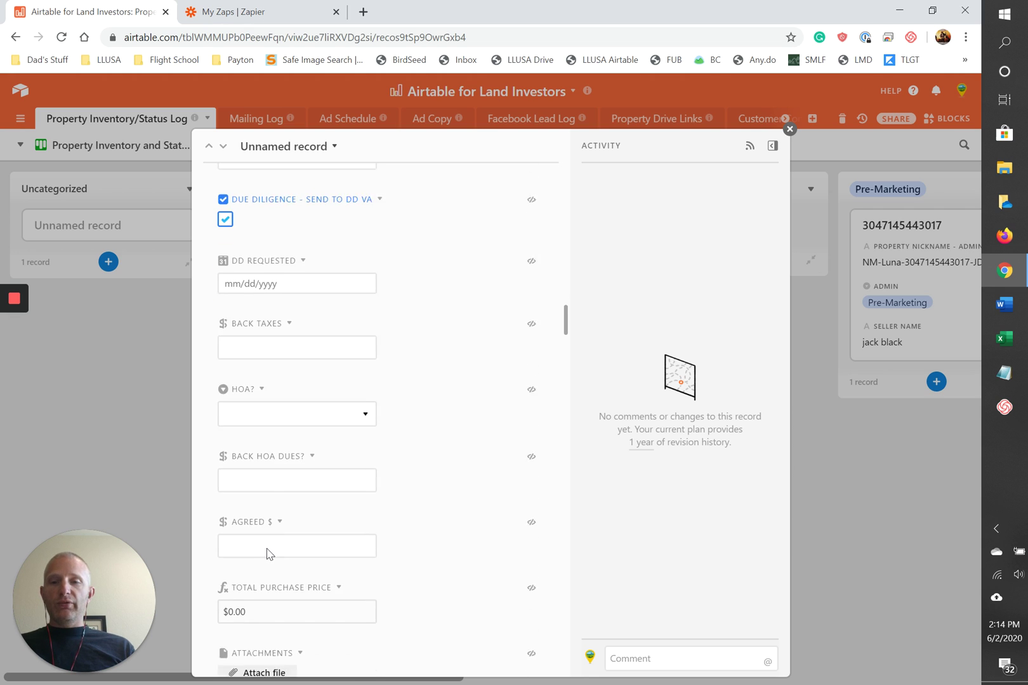
left_click(238, 507)
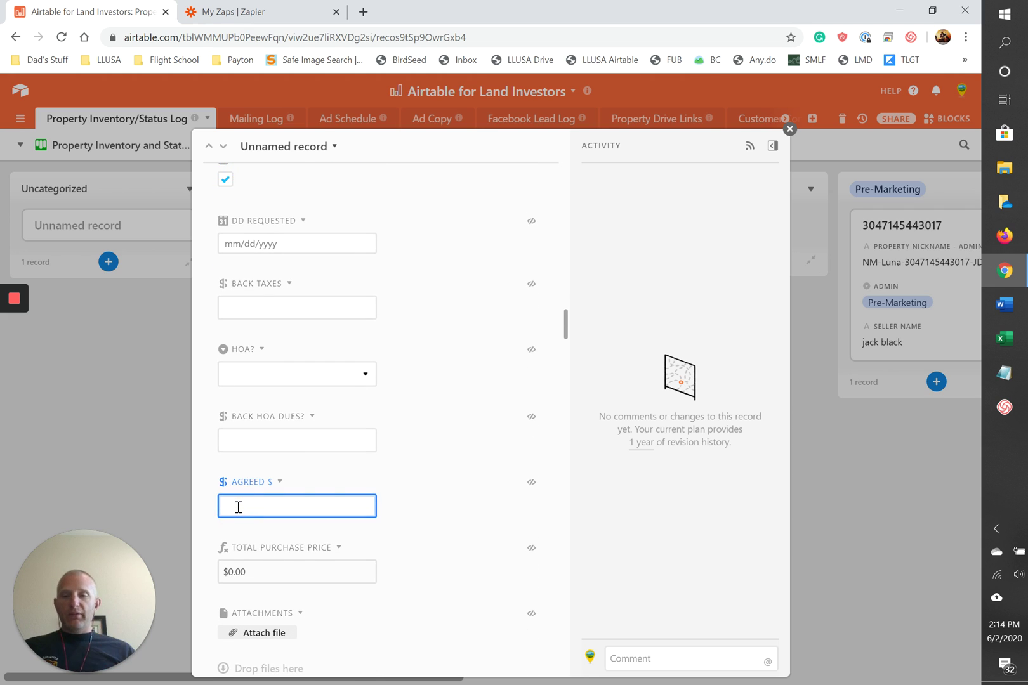
left_click(257, 307)
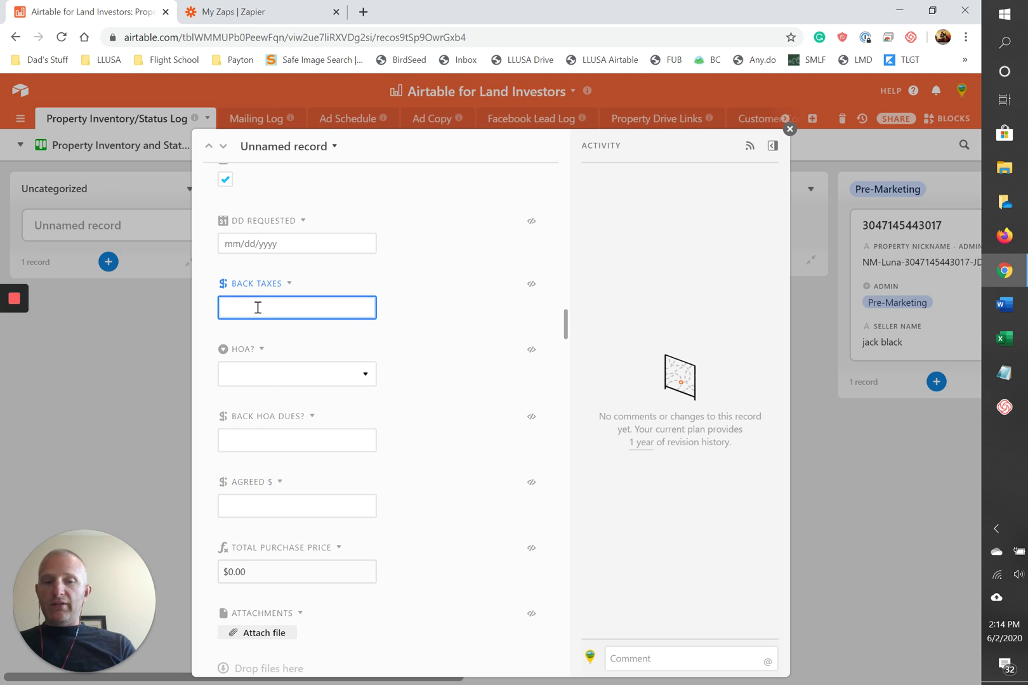
type("500")
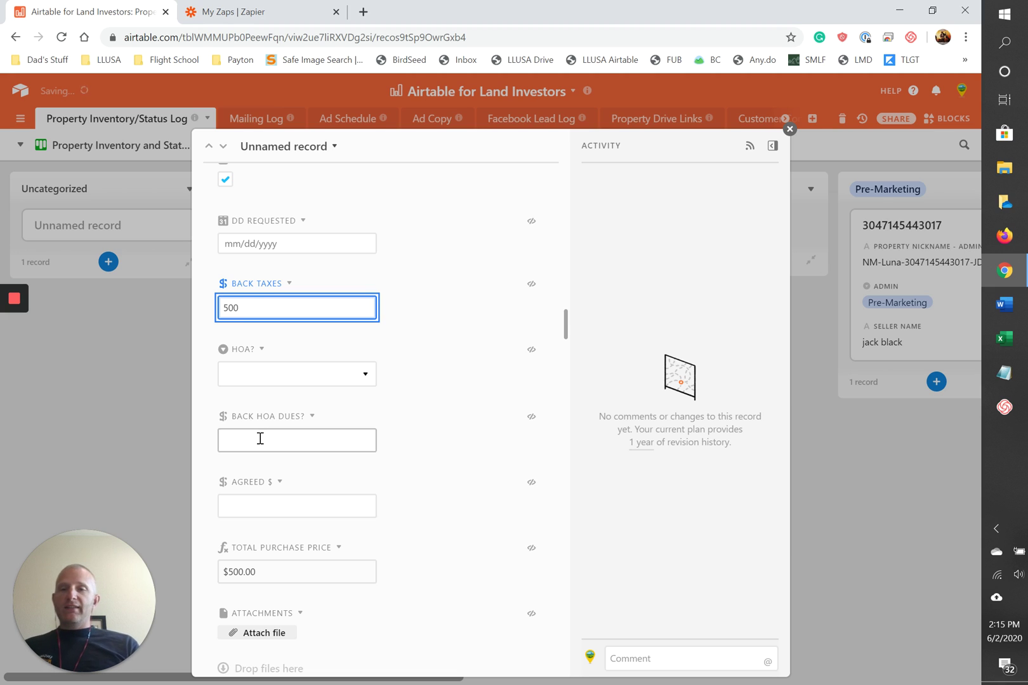
left_click(253, 513)
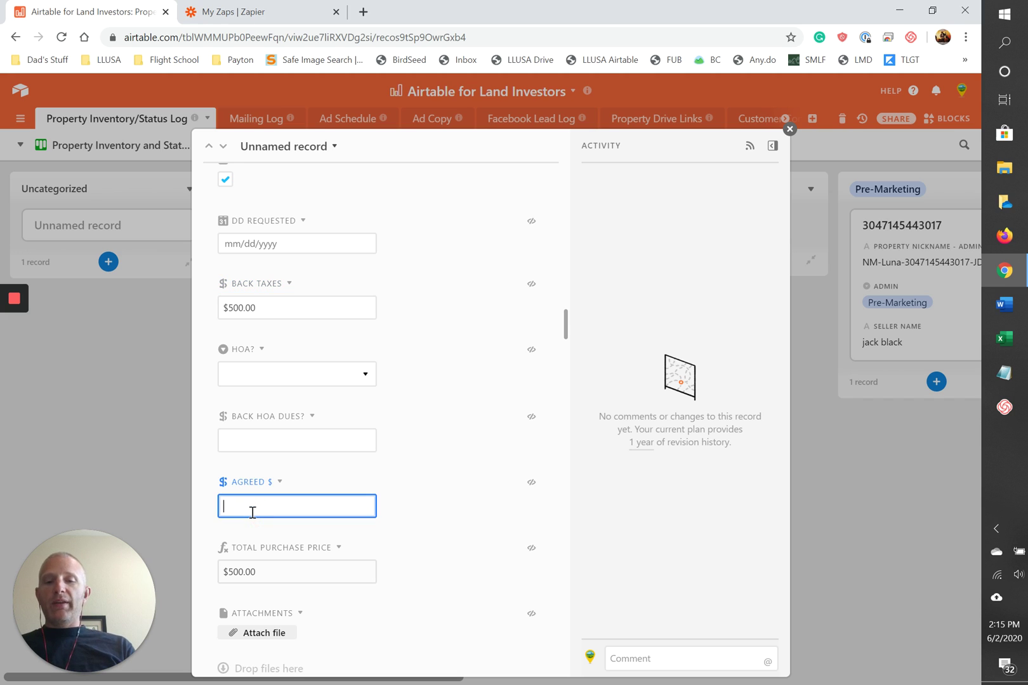
type("750")
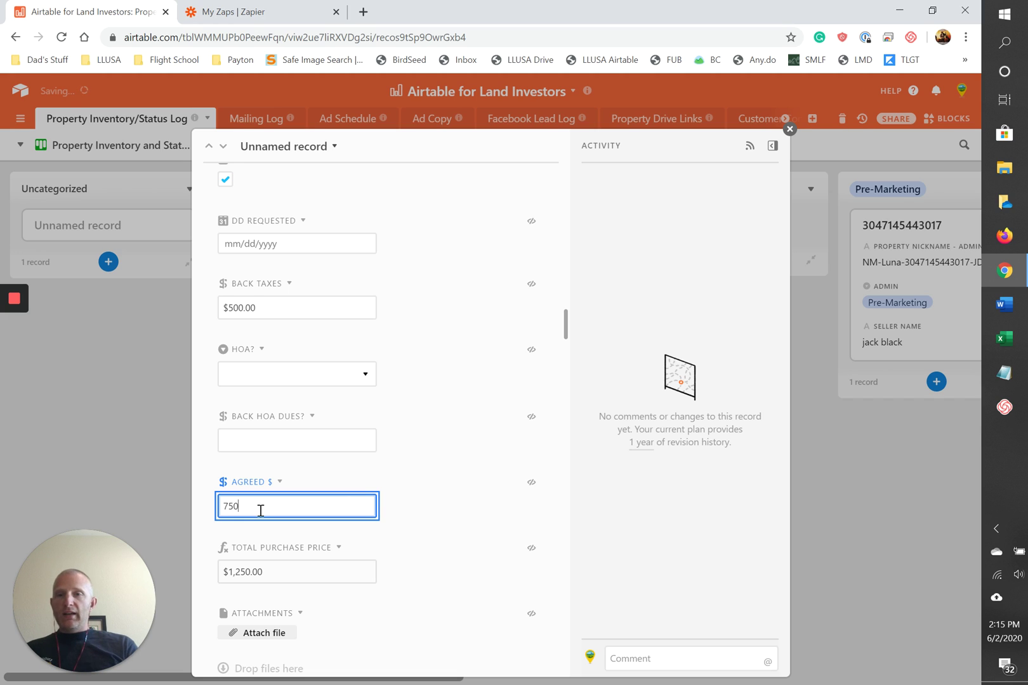
left_click(432, 545)
Tick the TITLE APPROVED checkbox in the record's title search fields
scroll(433, 544, "down", 3)
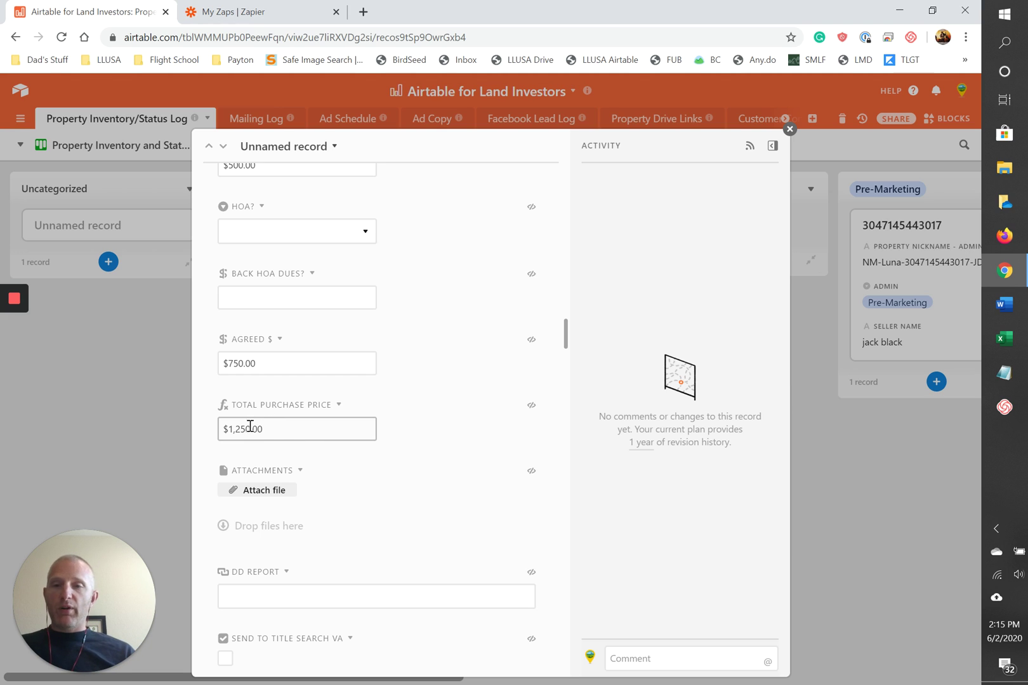
scroll(321, 466, "down", 1)
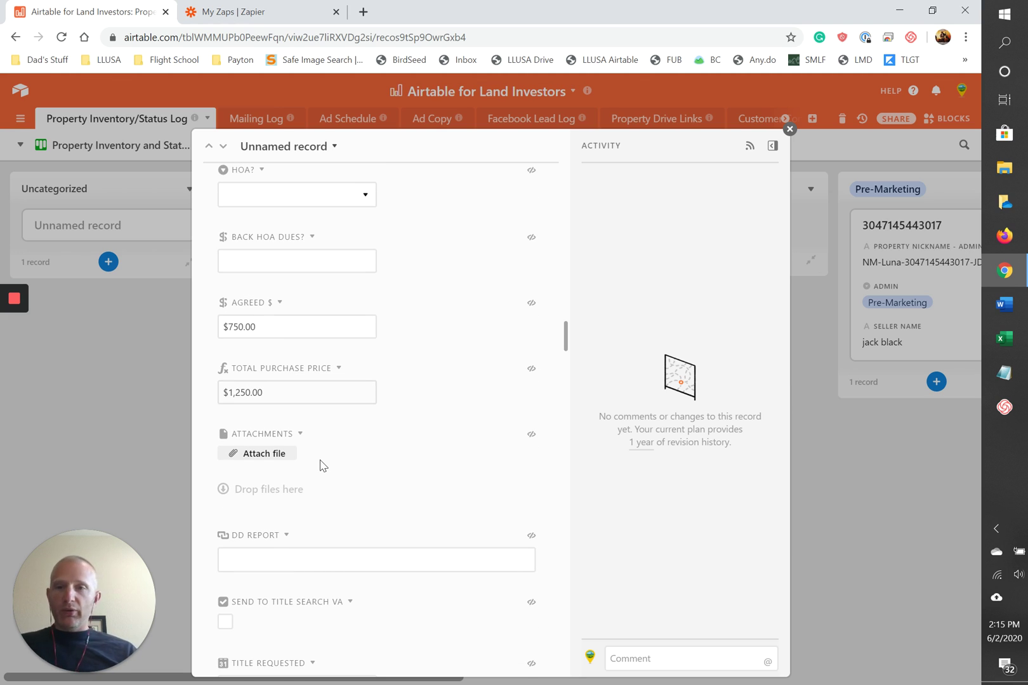
scroll(320, 466, "down", 1)
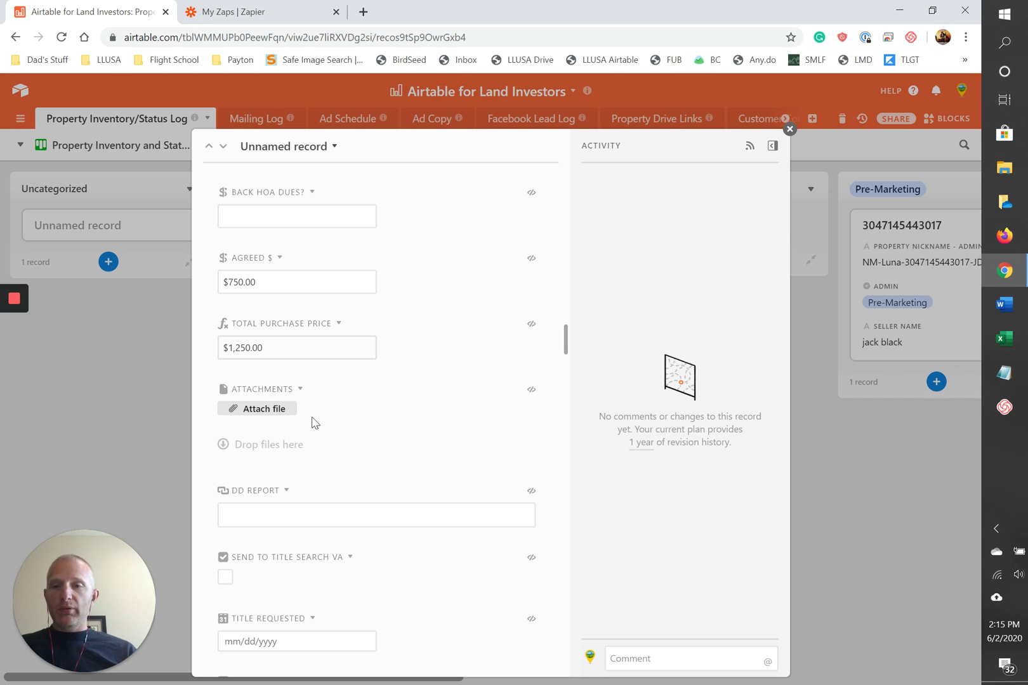
scroll(318, 438, "down", 2)
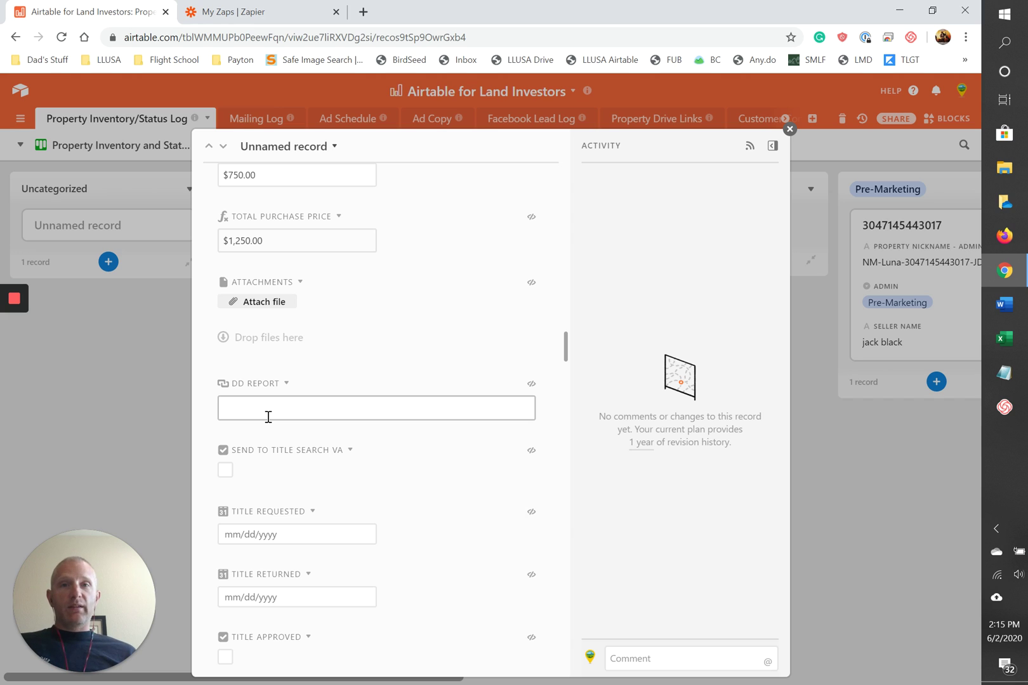
scroll(268, 417, "down", 1)
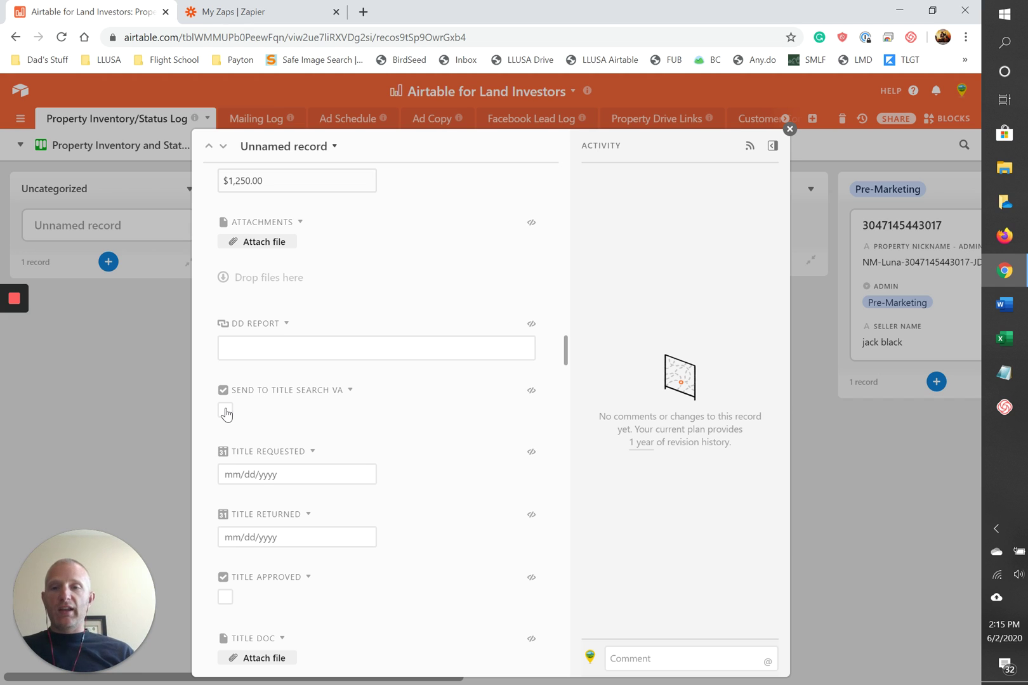
scroll(379, 411, "down", 2)
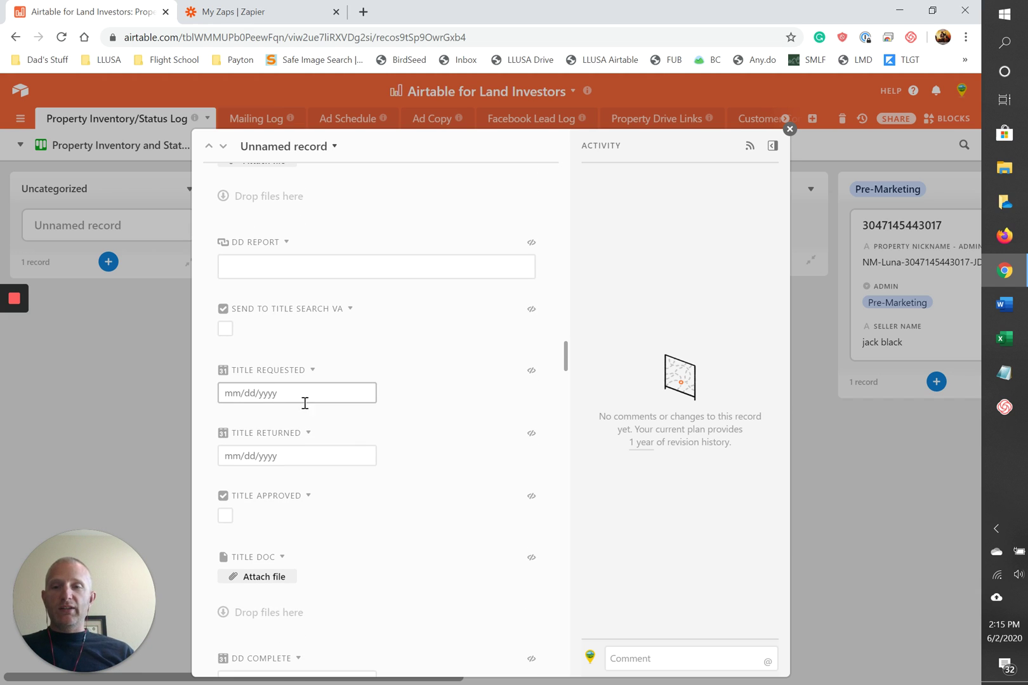
scroll(314, 457, "down", 3)
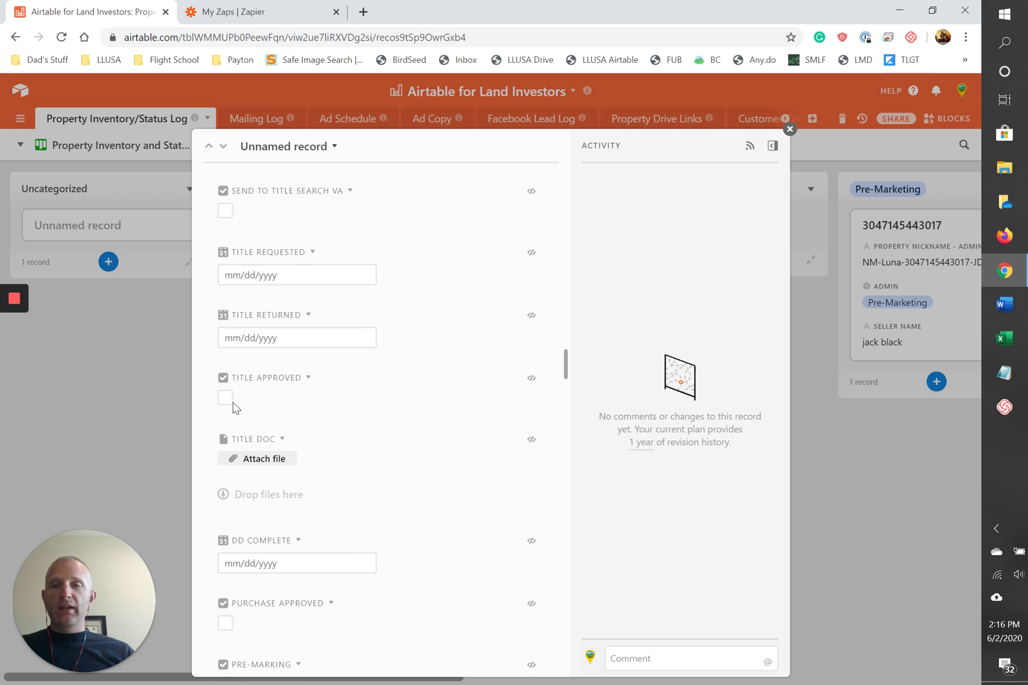
left_click(226, 400)
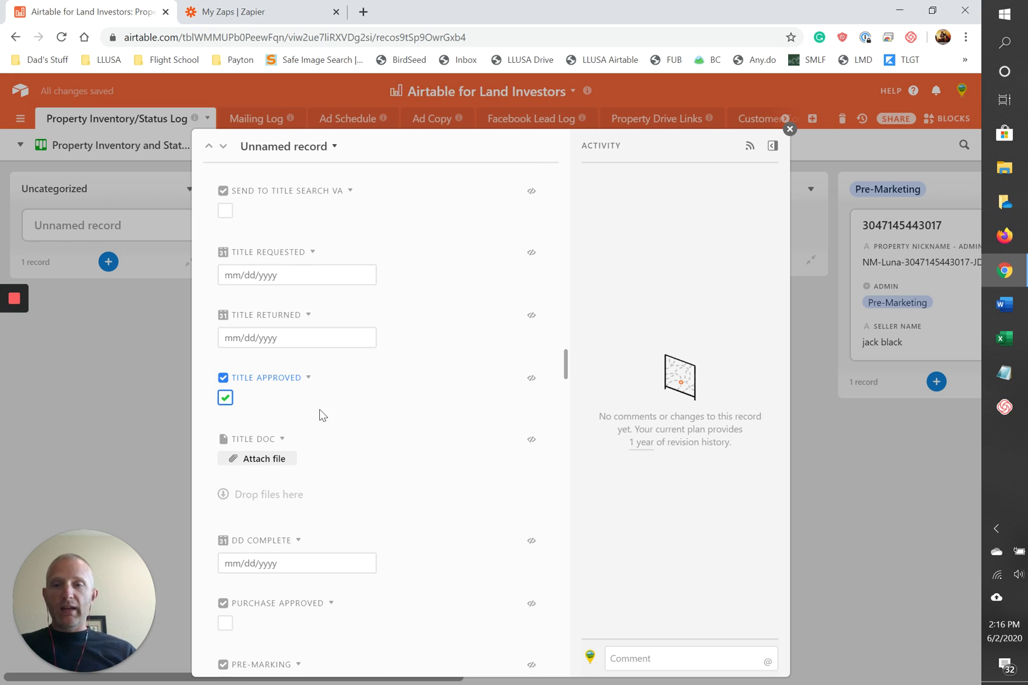
Tick the record's PURCHASE APPROVED and PRE-MARKING checkboxes
scroll(325, 473, "down", 3)
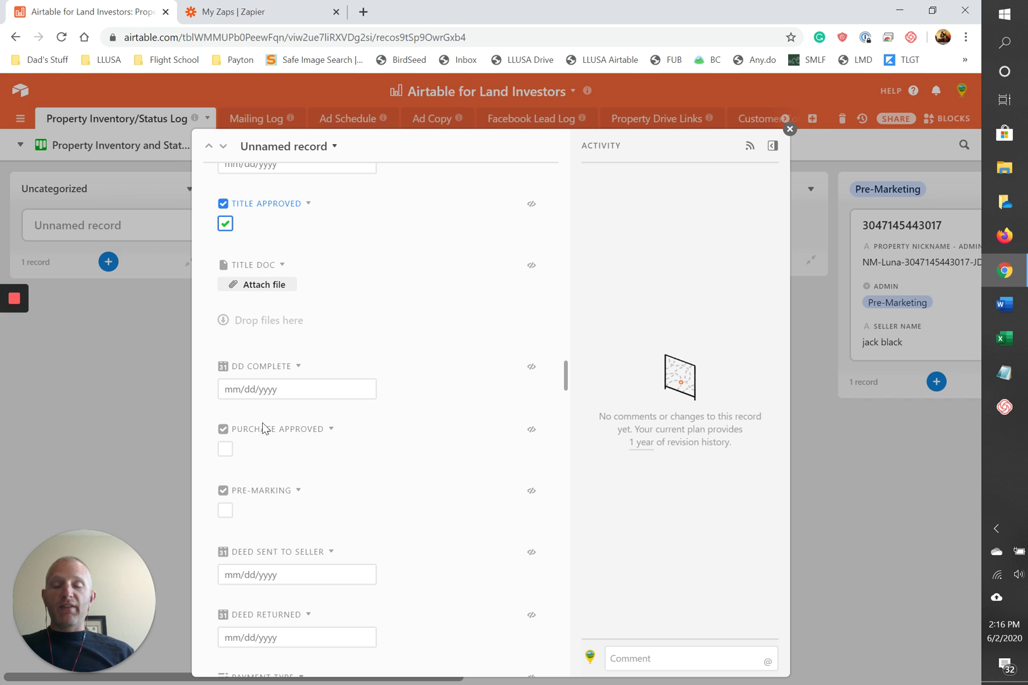
left_click(225, 449)
left_click(226, 510)
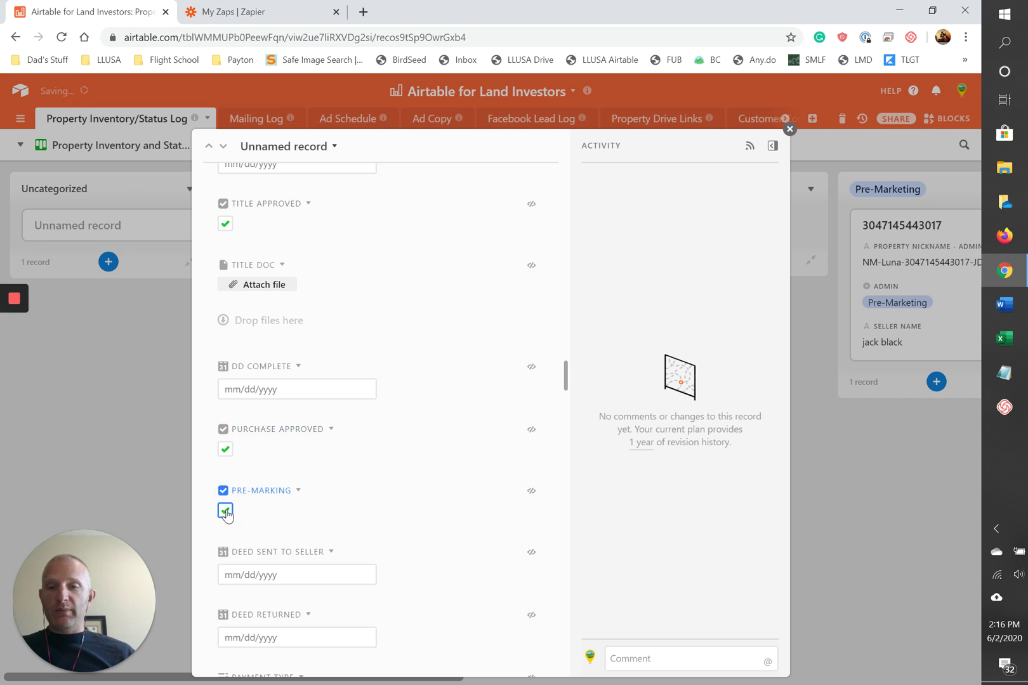
Look over the deed, payment, accounting and list fields from DEED SENT TO SELLER down to SEND TO WHOLESALE LIST
scroll(319, 527, "down", 3)
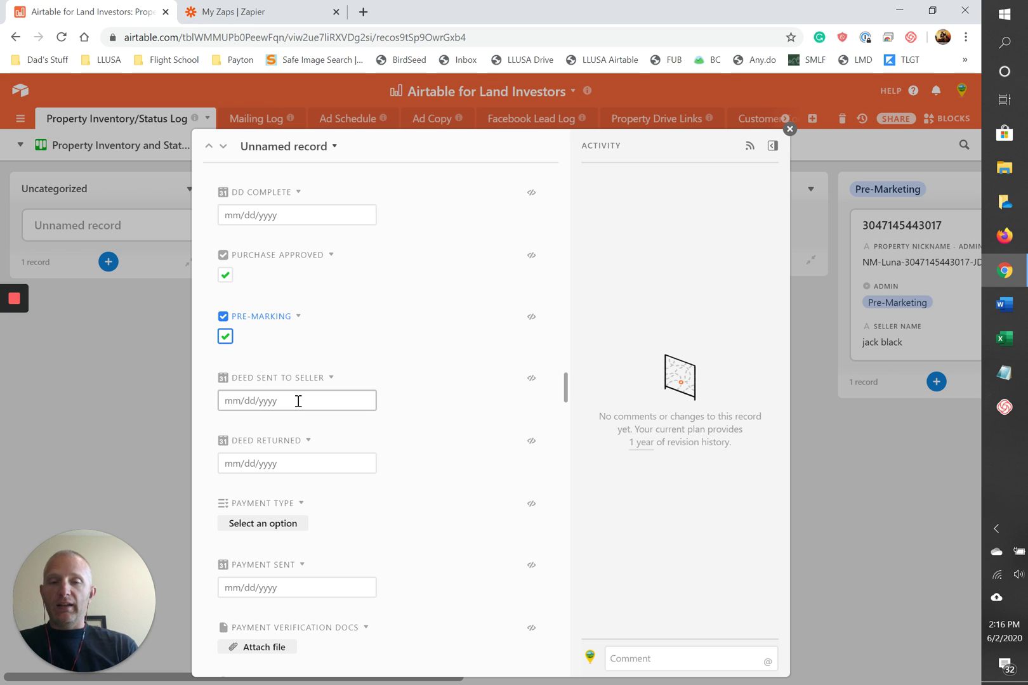
scroll(298, 401, "down", 1)
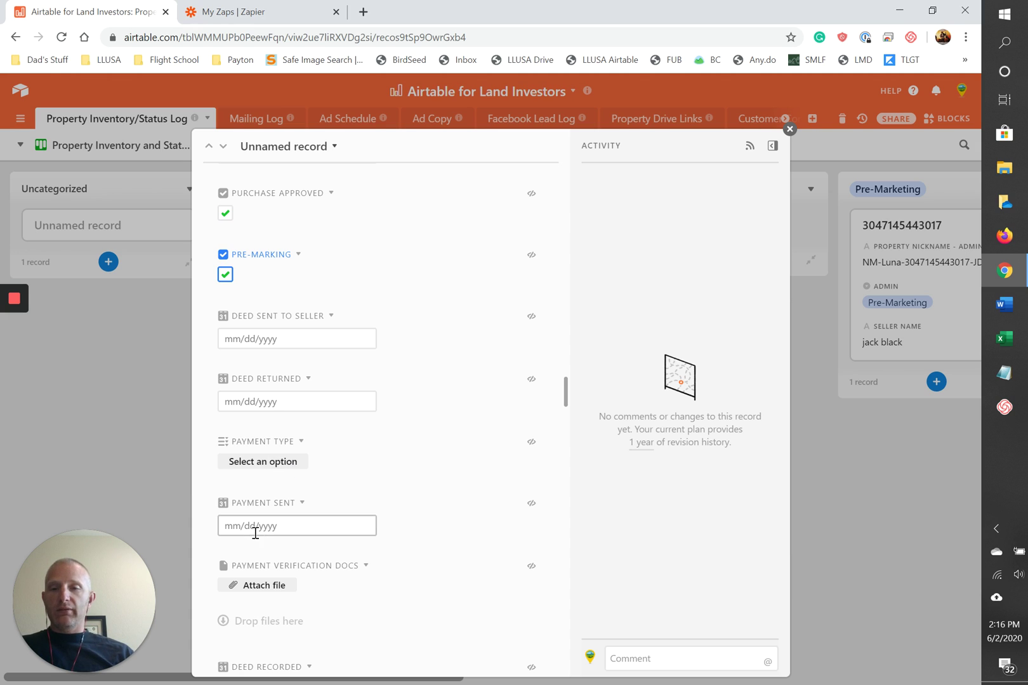
scroll(257, 529, "down", 1)
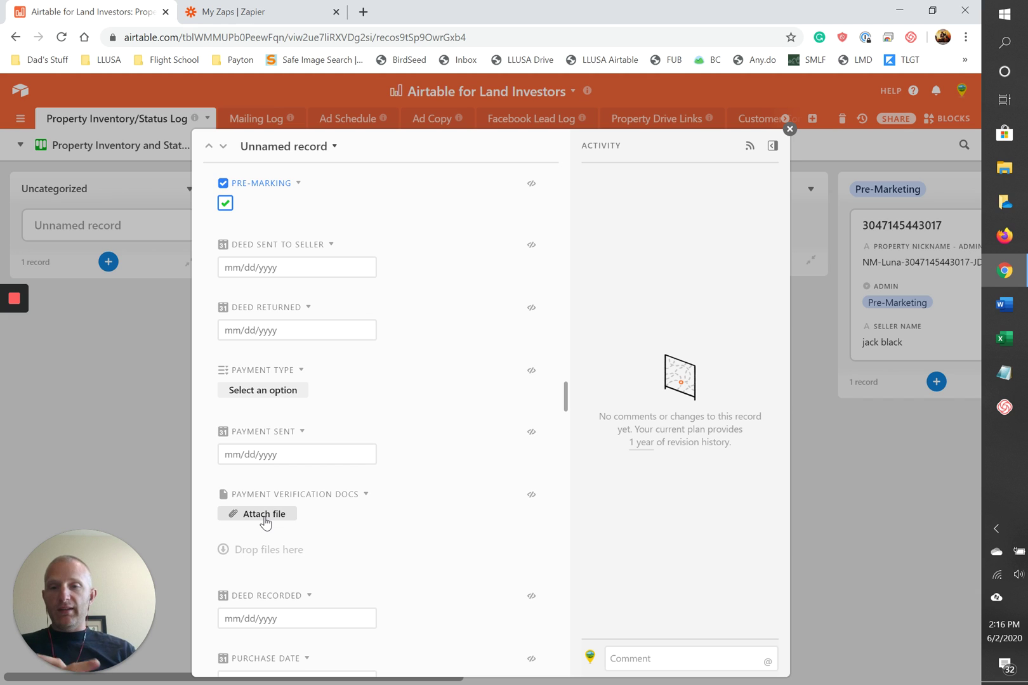
scroll(265, 522, "down", 4)
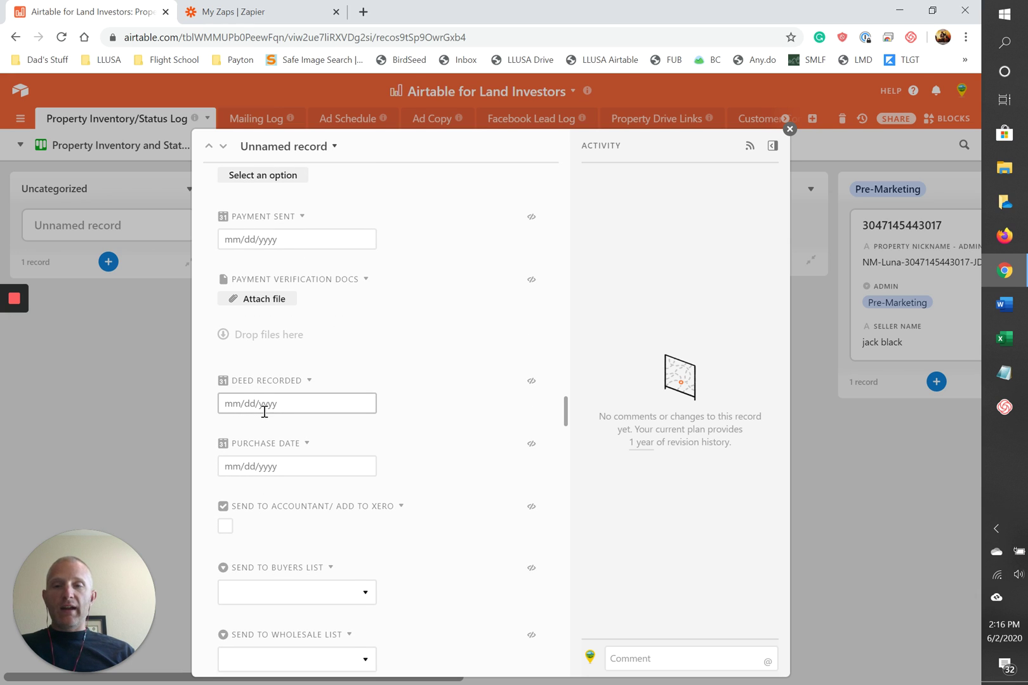
scroll(317, 431, "down", 1)
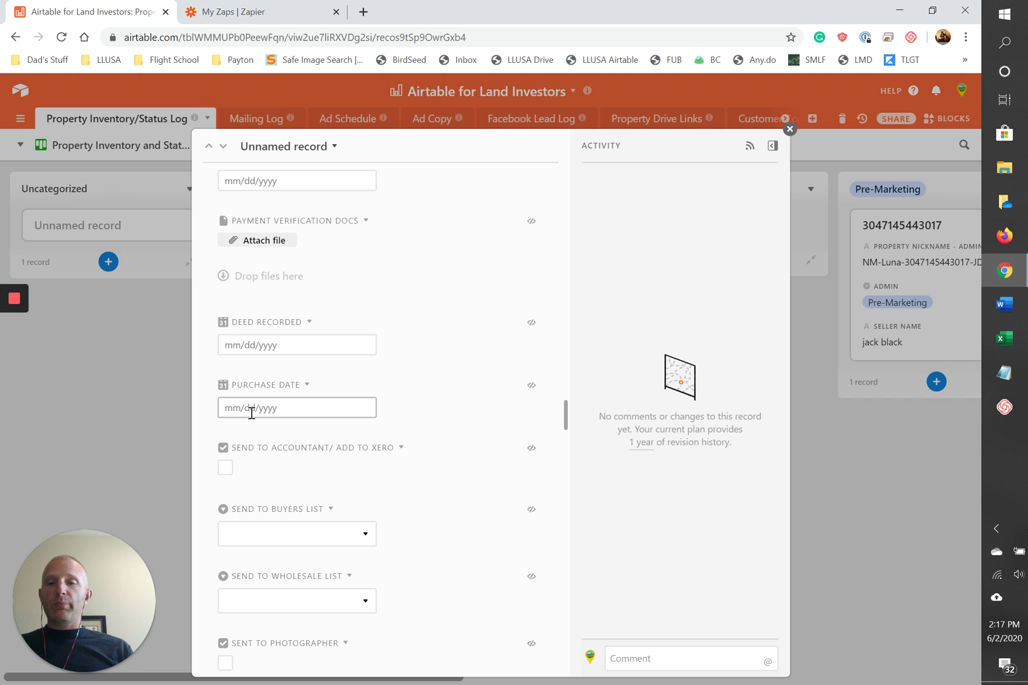
scroll(260, 457, "down", 1)
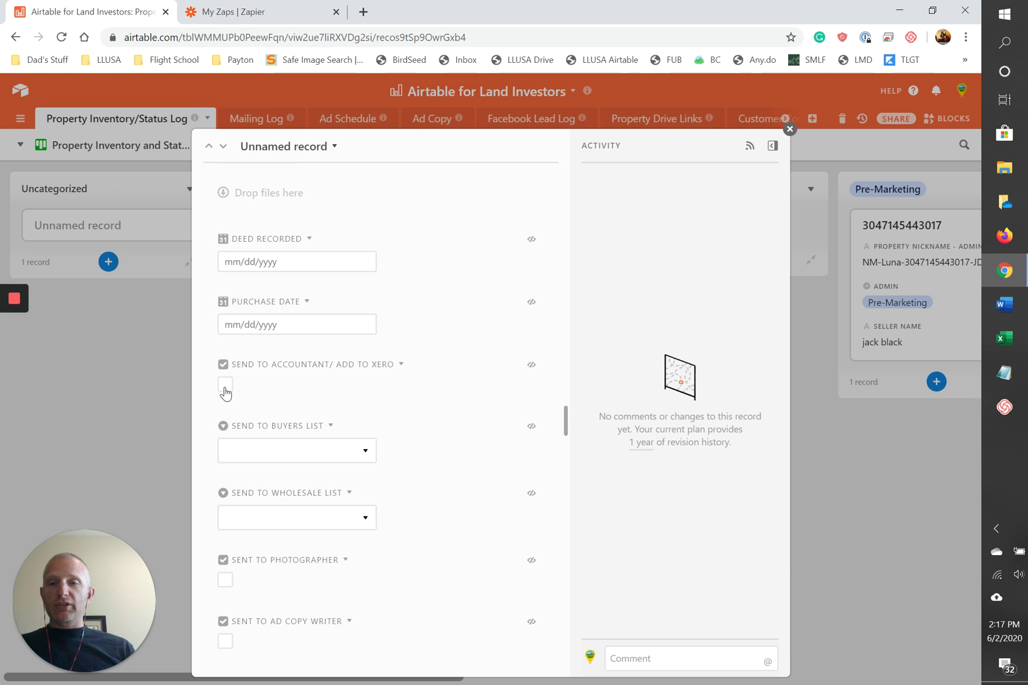
scroll(273, 395, "down", 2)
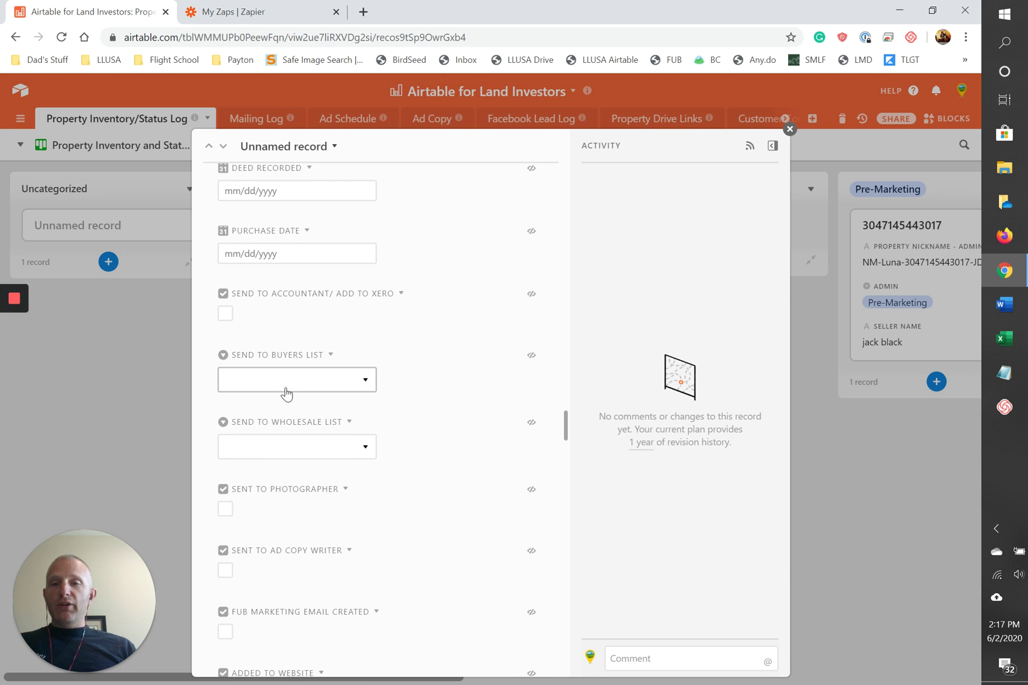
scroll(286, 394, "down", 2)
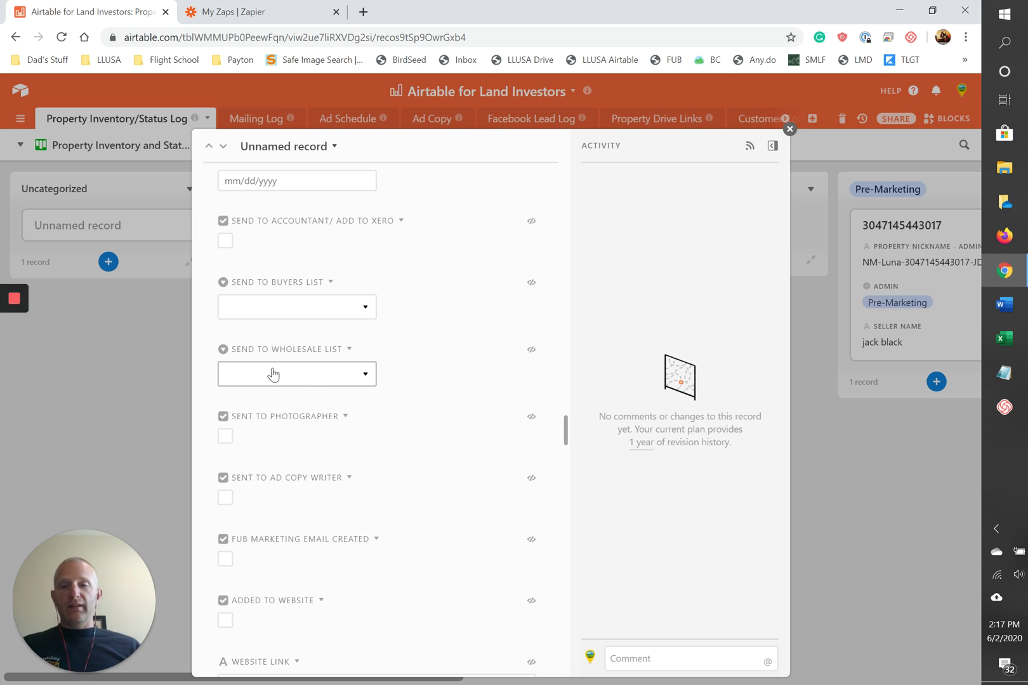
Review the marketing, listing, link and pricing fields from SENT TO PHOTOGRAPHER down to DOC FEE
scroll(273, 374, "down", 2)
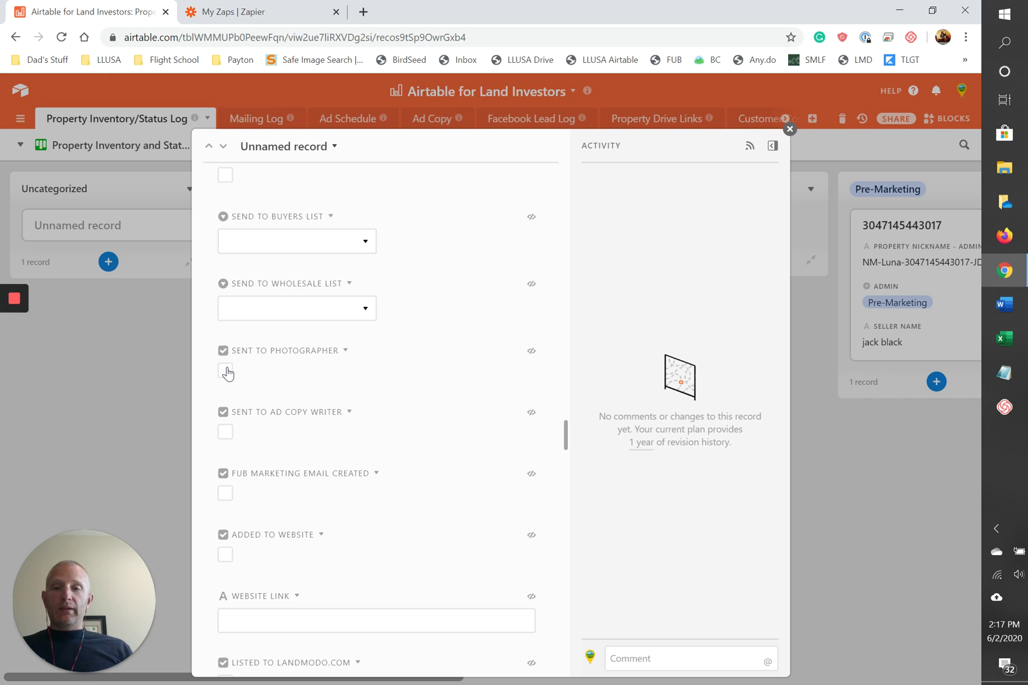
scroll(227, 373, "down", 3)
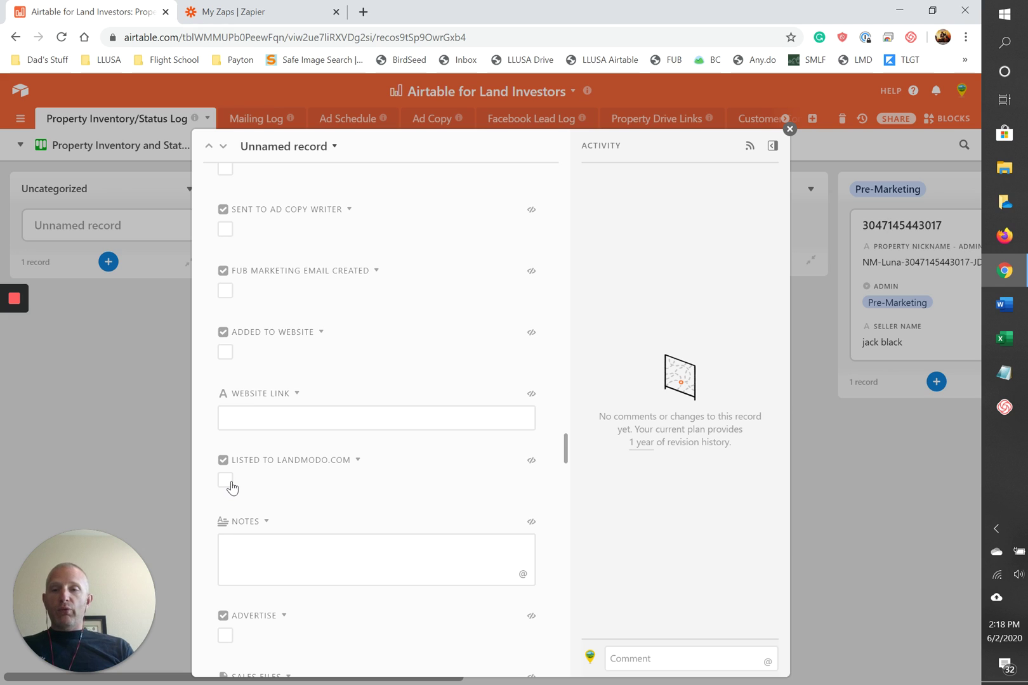
scroll(231, 486, "down", 1)
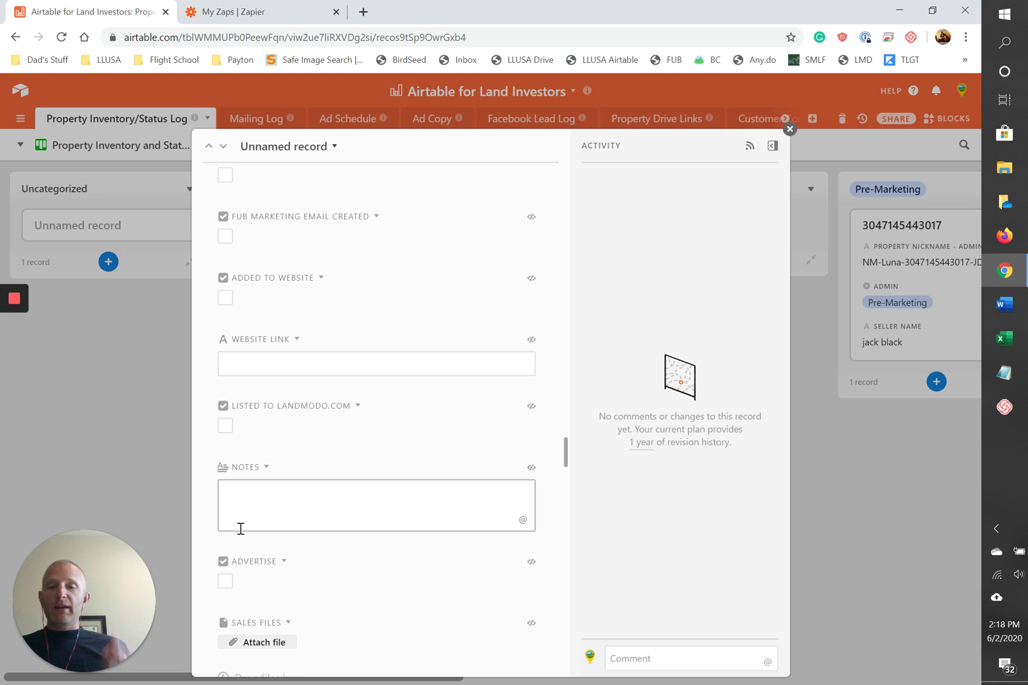
scroll(240, 529, "down", 2)
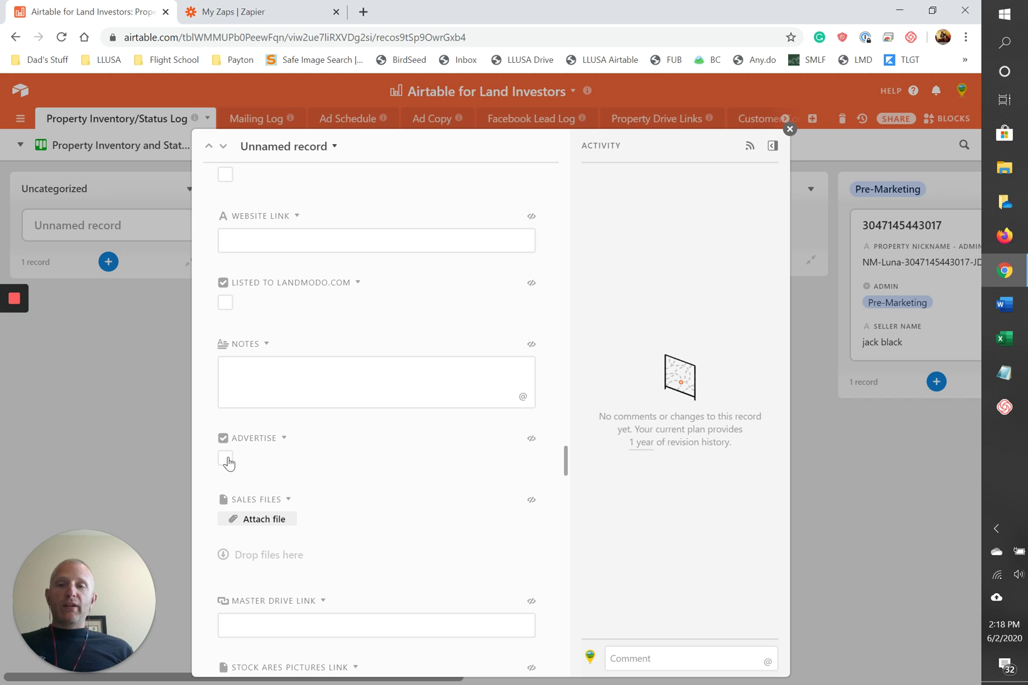
scroll(228, 464, "down", 1)
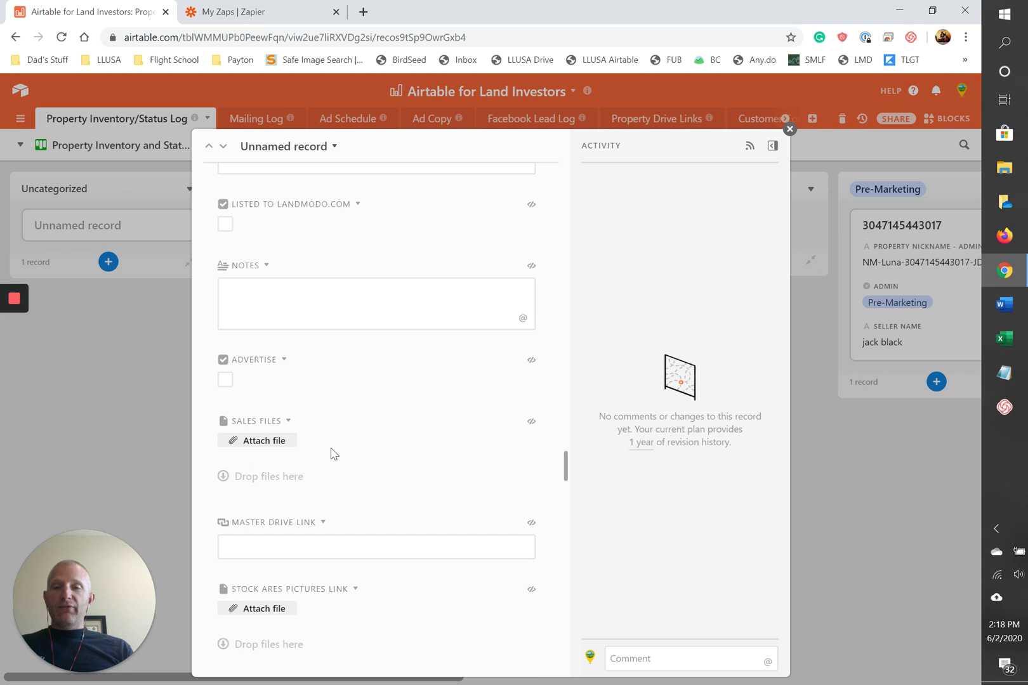
scroll(331, 453, "down", 2)
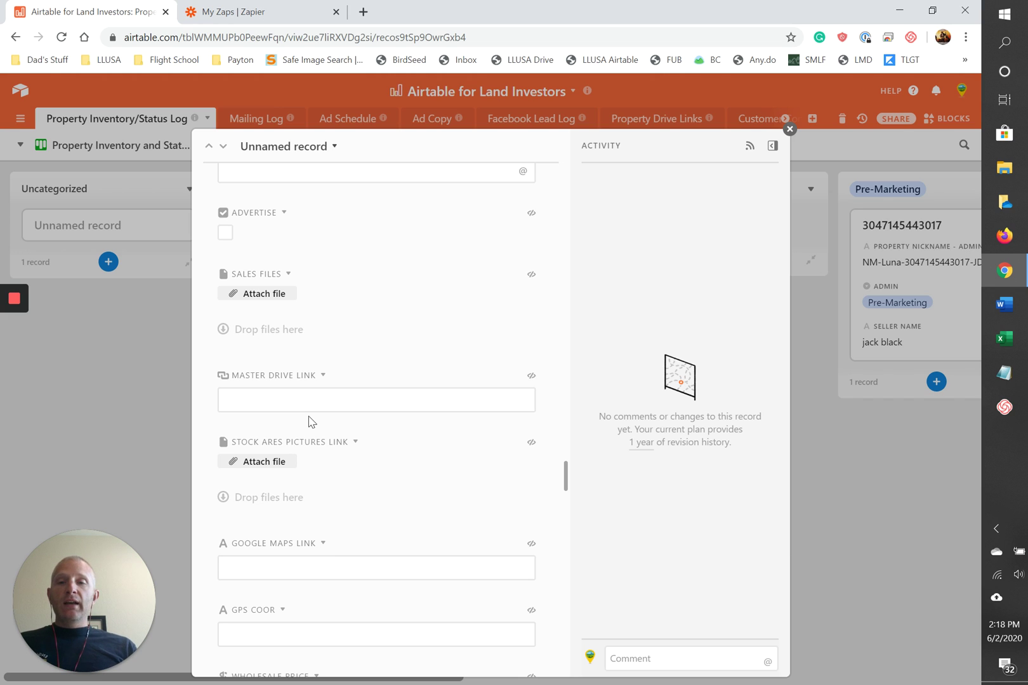
scroll(311, 422, "down", 5)
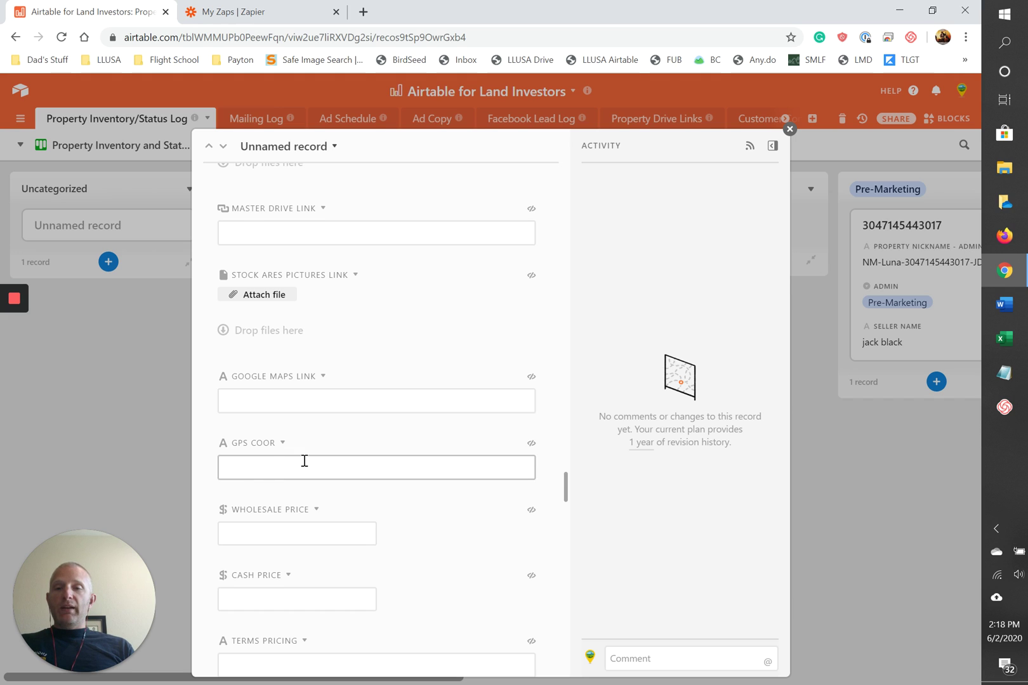
scroll(304, 460, "down", 3)
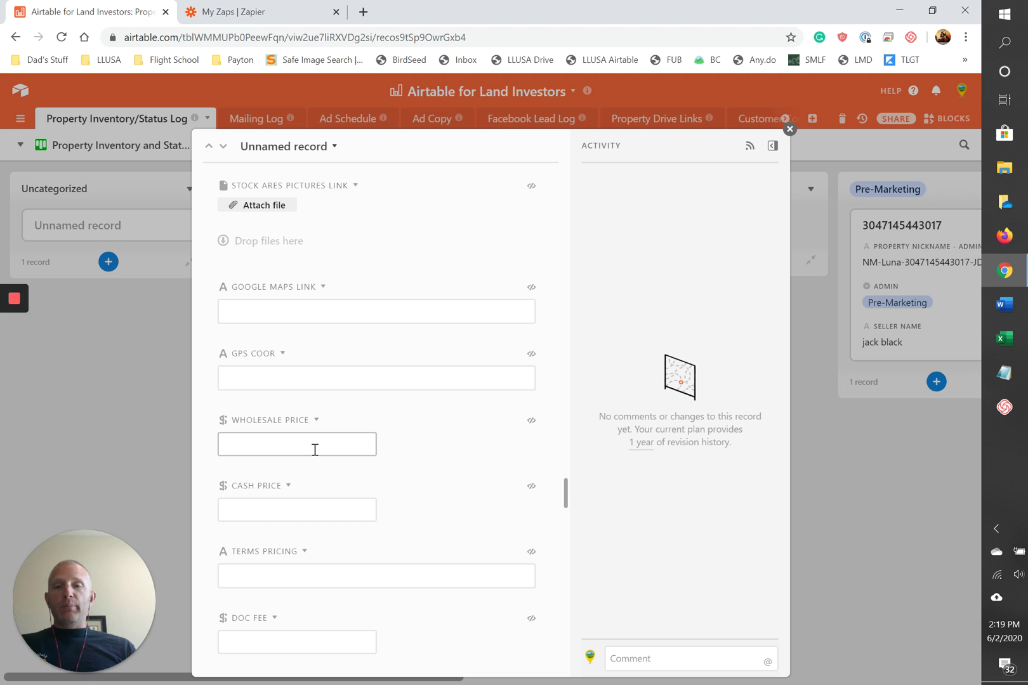
scroll(297, 442, "down", 1)
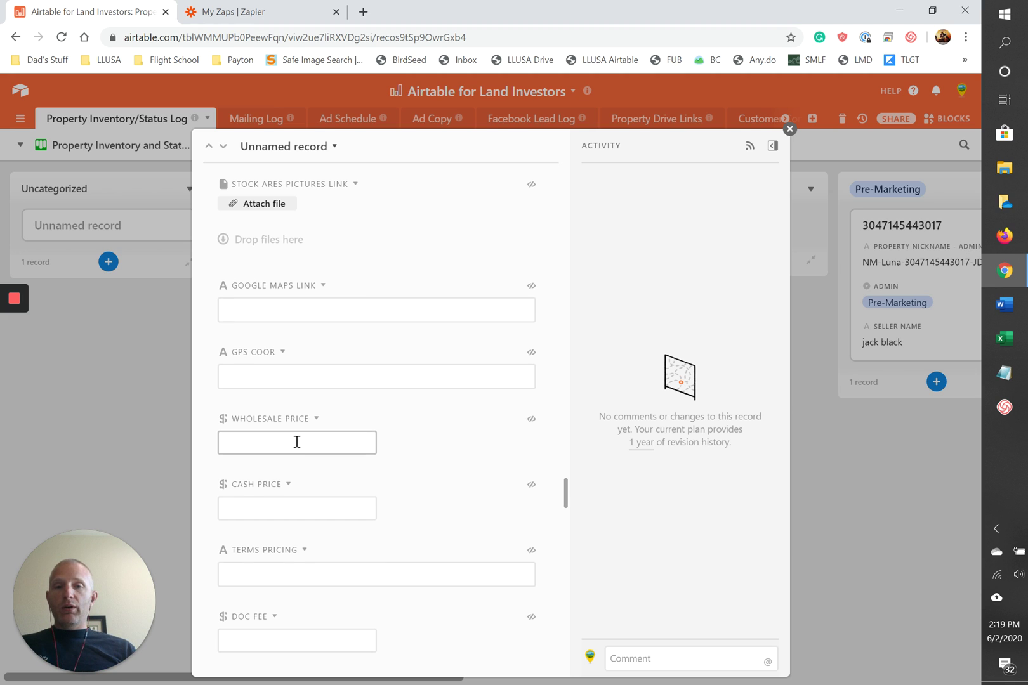
Review the pricing and fee fields from WHOLESALE PRICE and TERMS PRICING down to NOTE SERVICE FEE and GEEKPAY LINK
scroll(323, 476, "down", 1)
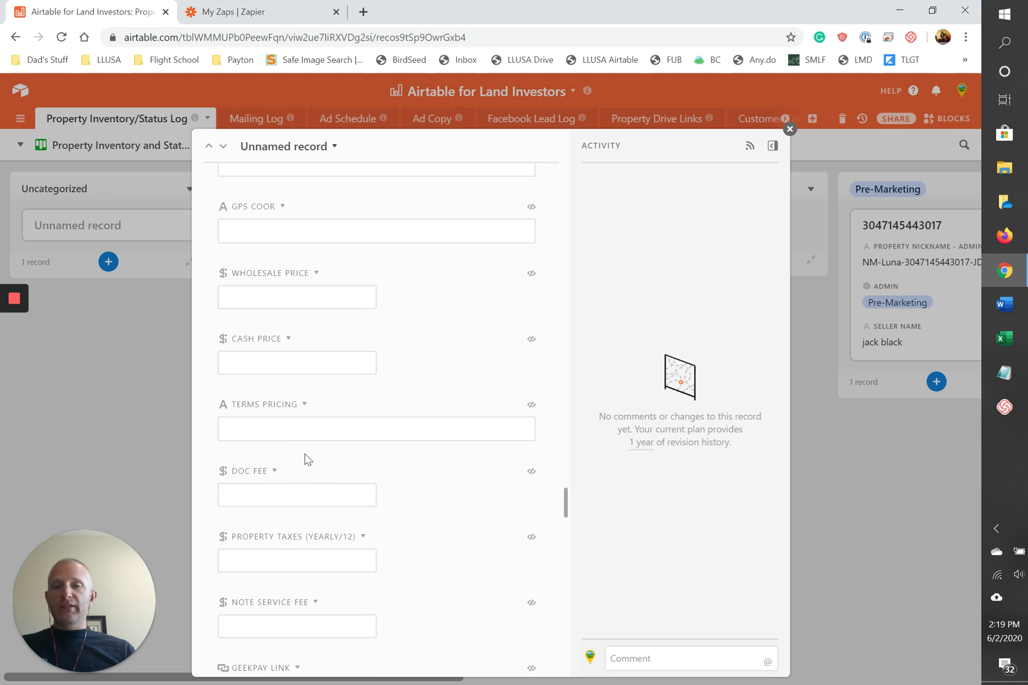
left_click(260, 427)
left_click(307, 496)
scroll(309, 496, "down", 1)
scroll(308, 496, "down", 1)
left_click(315, 468)
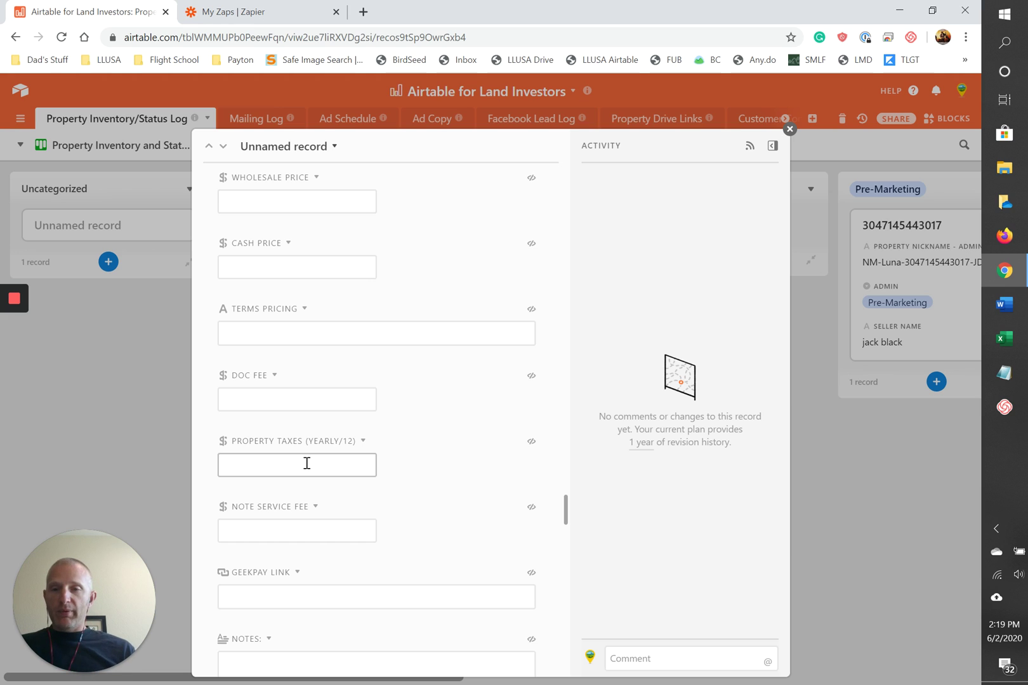
left_click(296, 530)
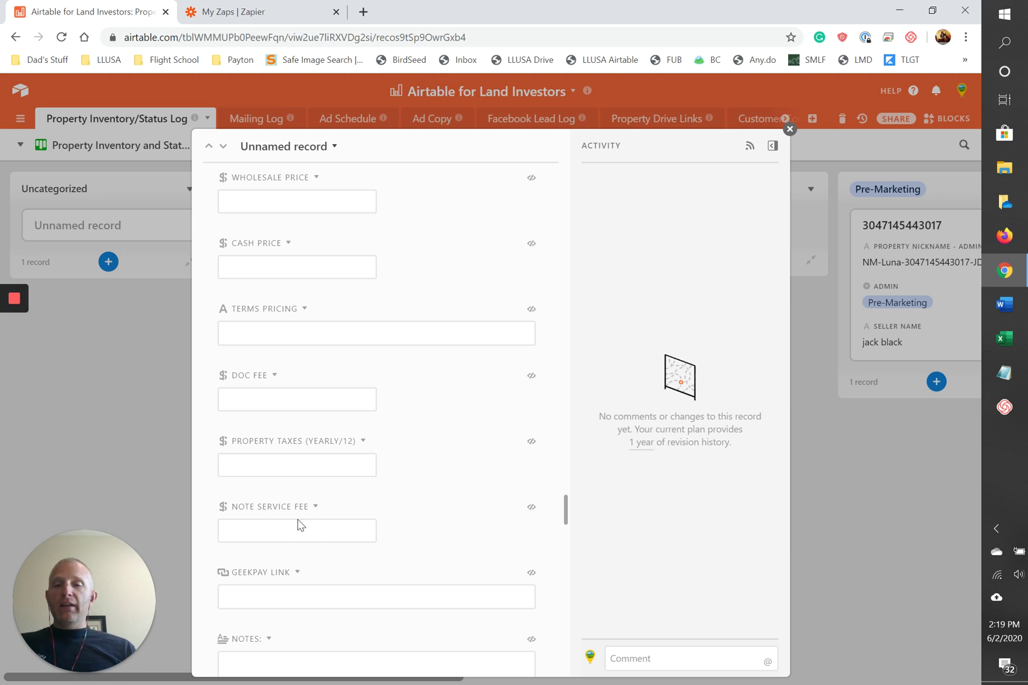
scroll(295, 533, "down", 1)
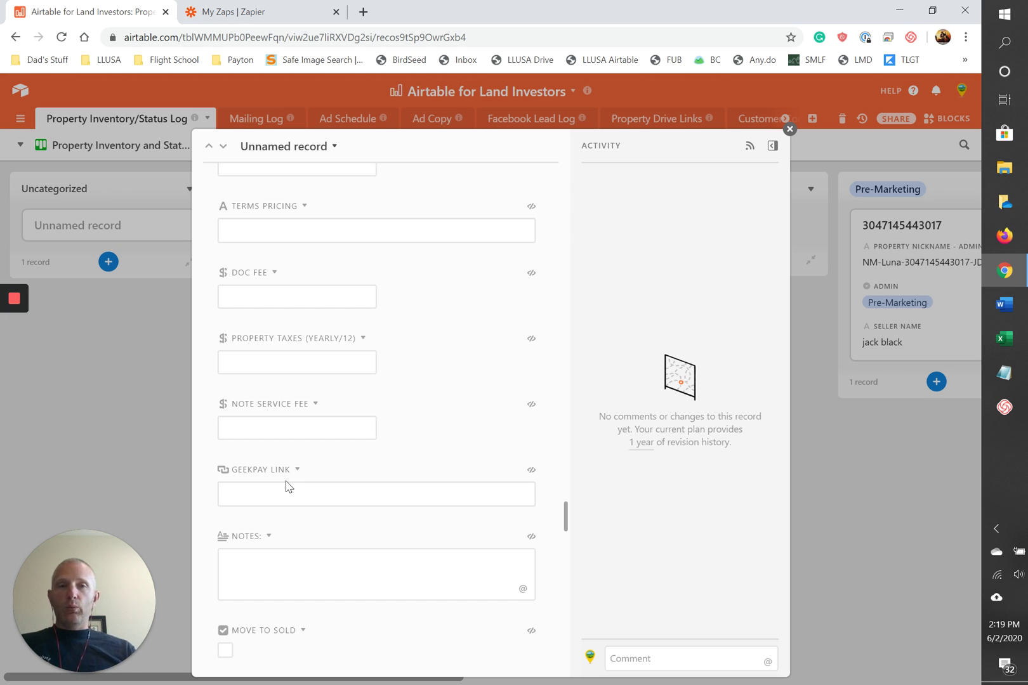
Tick the record's MOVE TO SOLD checkbox below the NOTES field
scroll(288, 486, "down", 3)
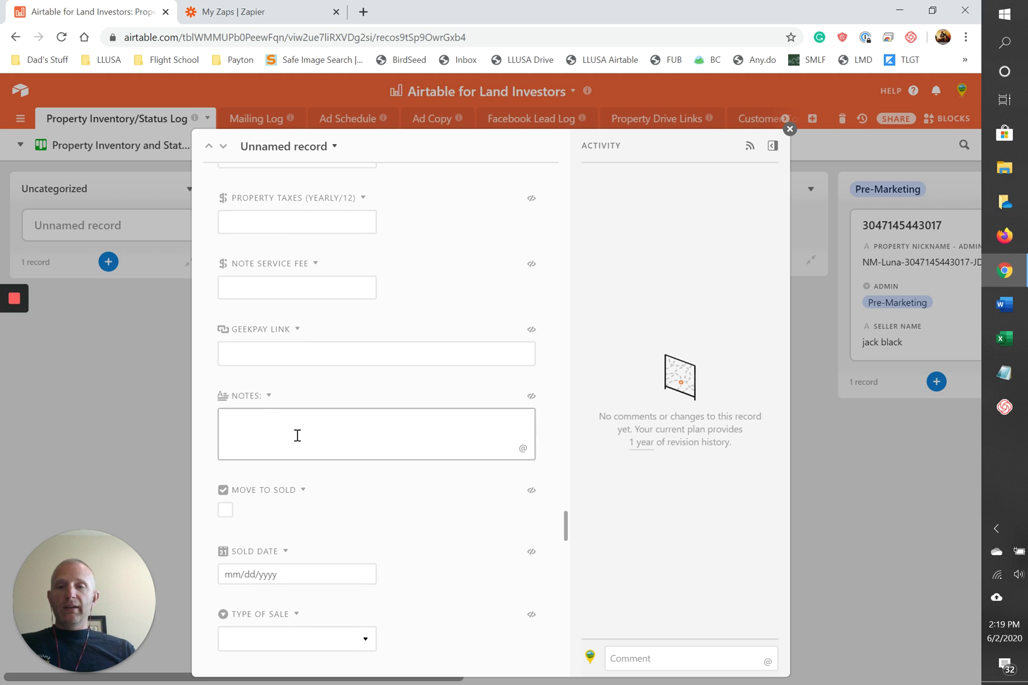
scroll(303, 505, "down", 1)
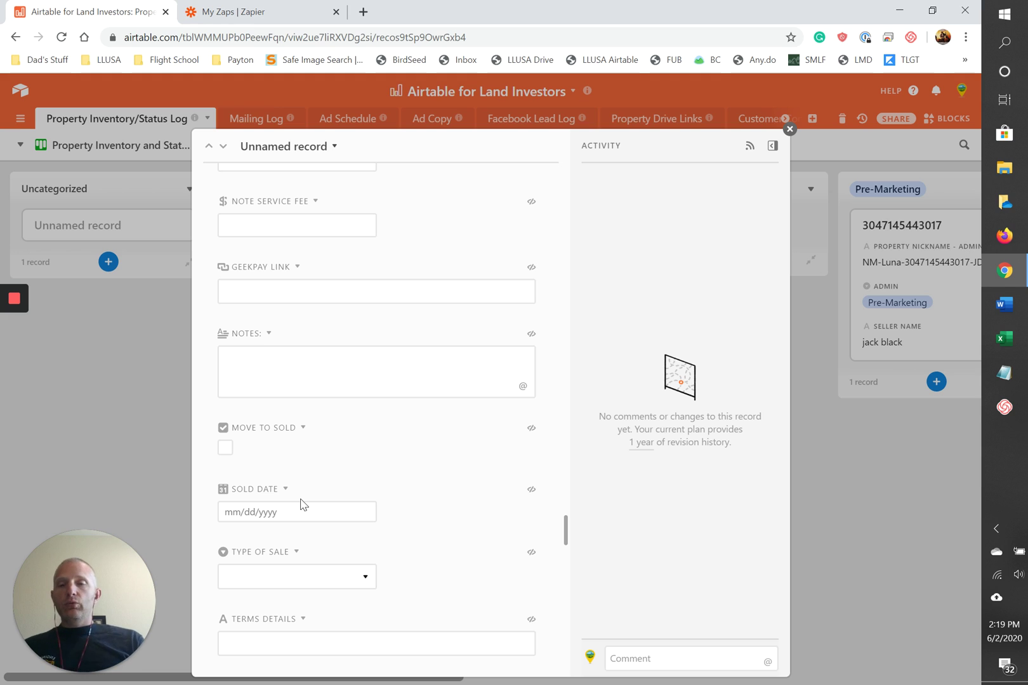
scroll(300, 502, "down", 1)
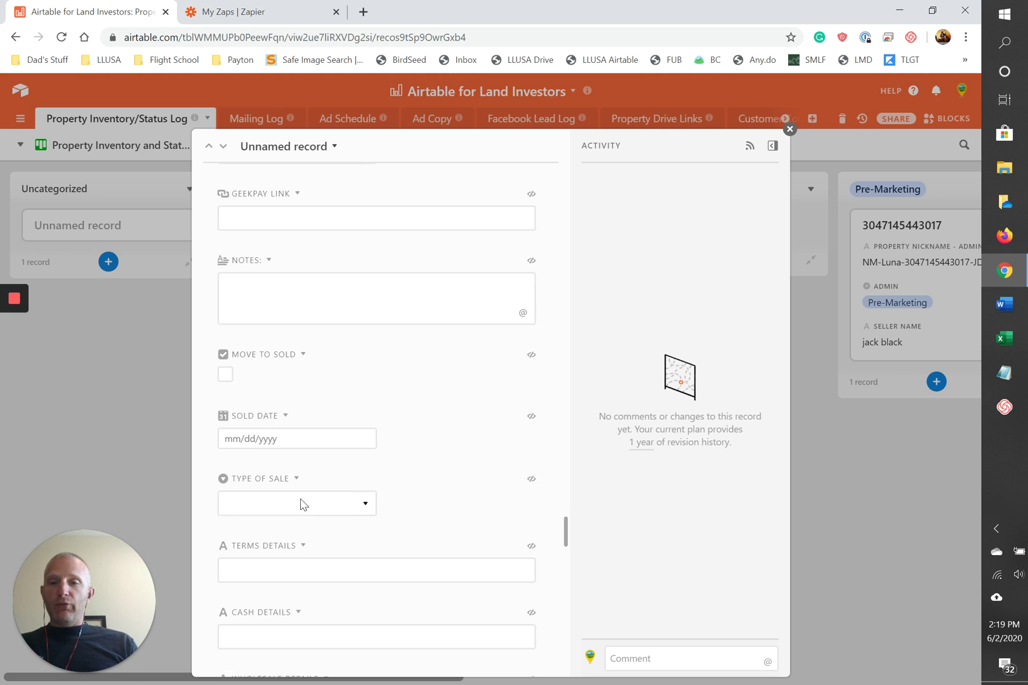
left_click(227, 373)
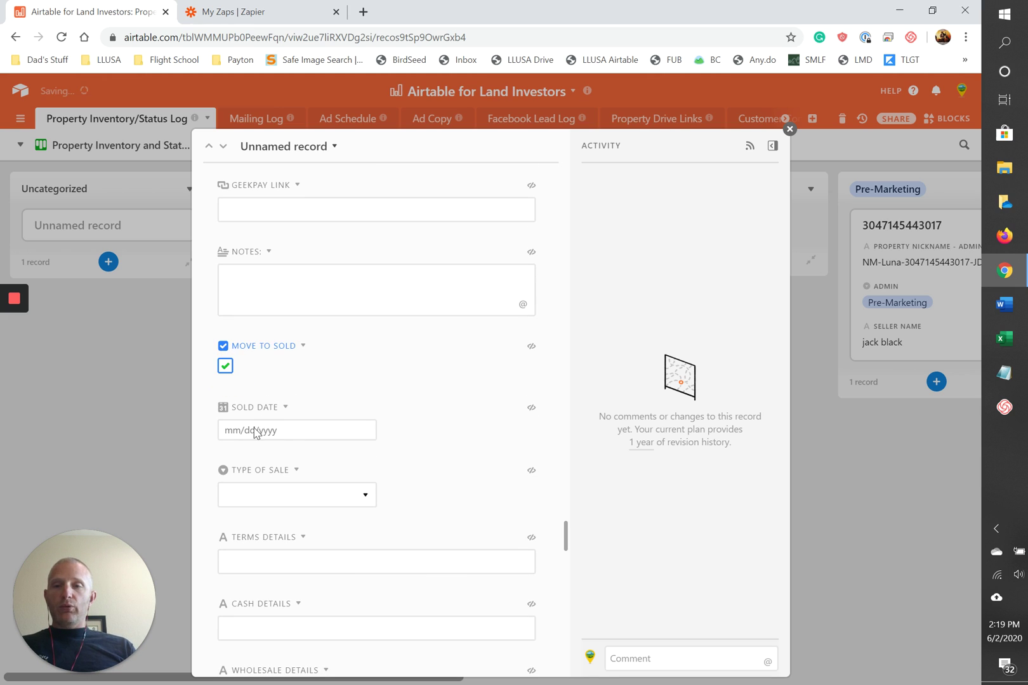
In the record's accounting fields, enter a down payment of 99, a doc fee collected of 149 and a monthly payment of 99
scroll(268, 497, "down", 3)
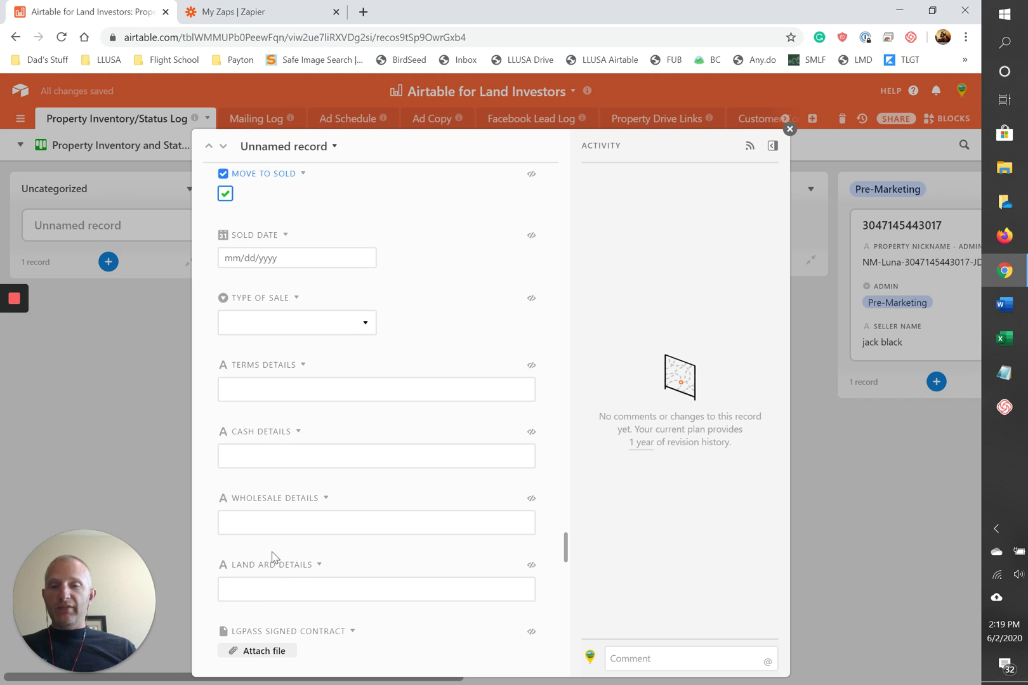
scroll(271, 557, "down", 5)
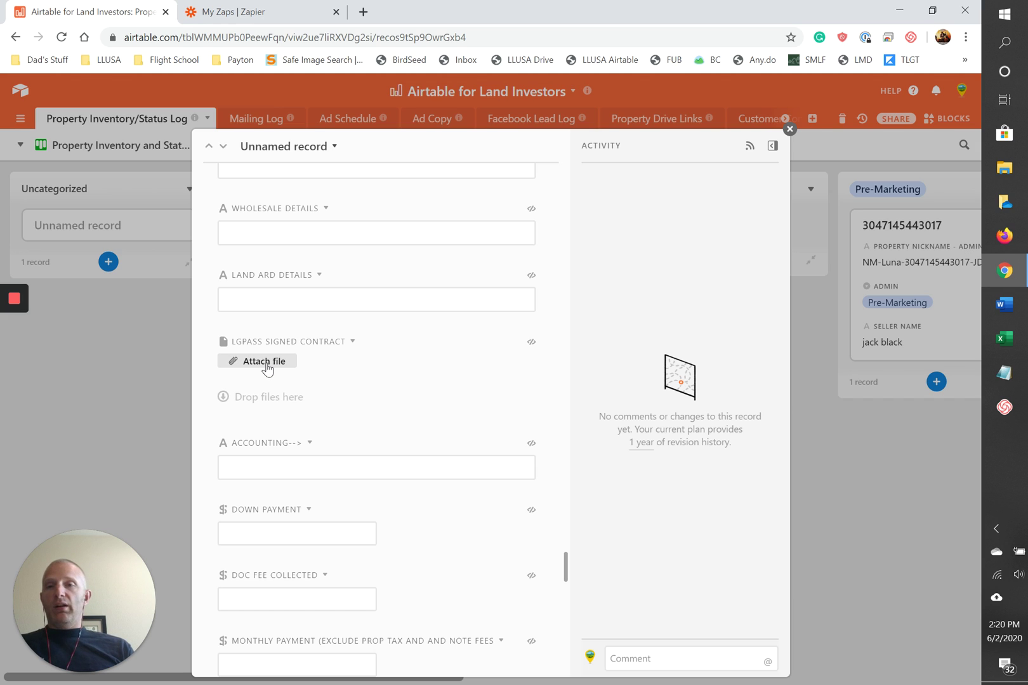
scroll(326, 404, "down", 2)
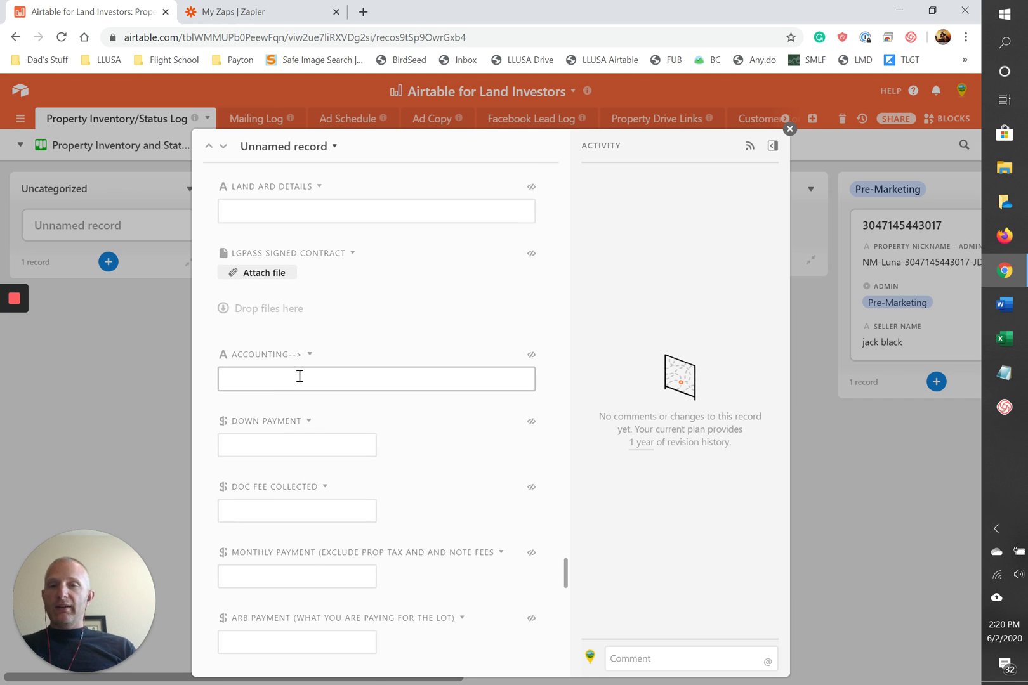
left_click(284, 446)
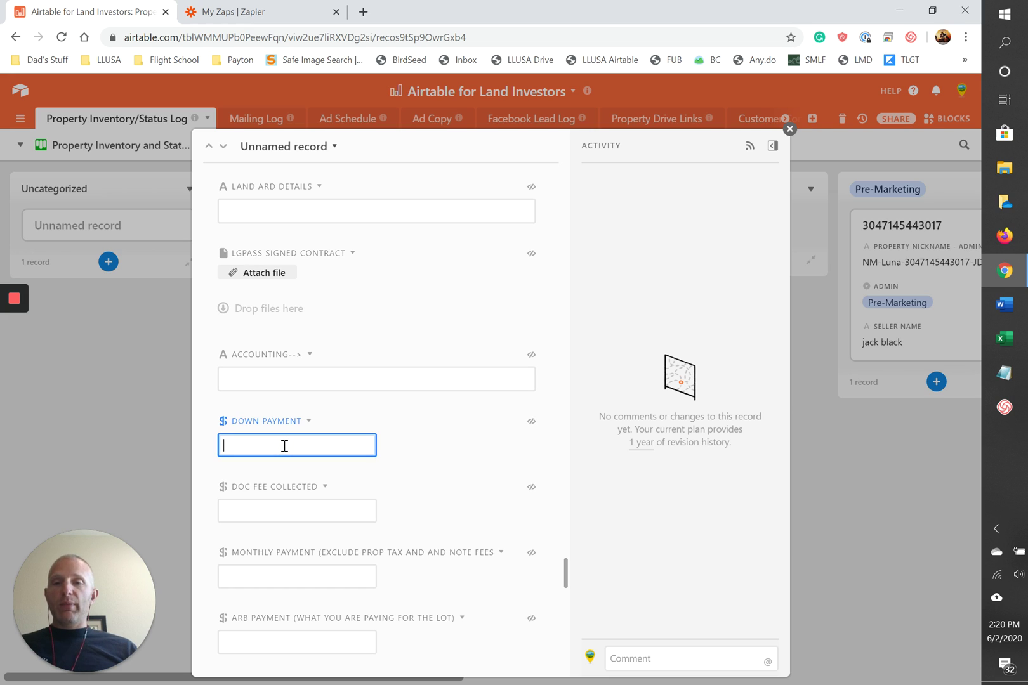
type("99")
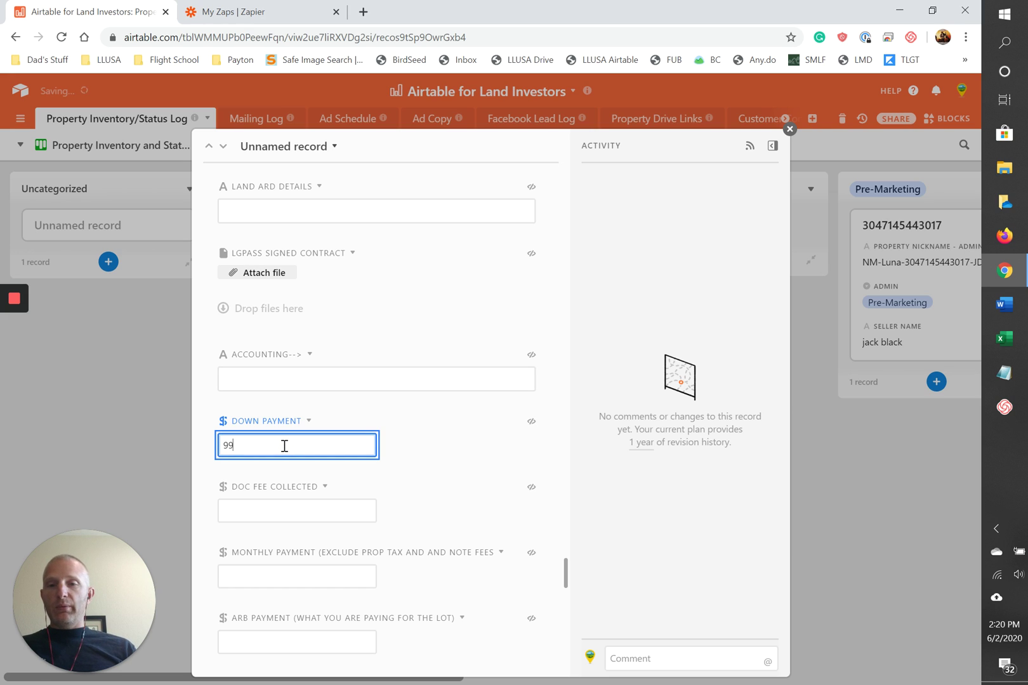
left_click(276, 513)
type("149")
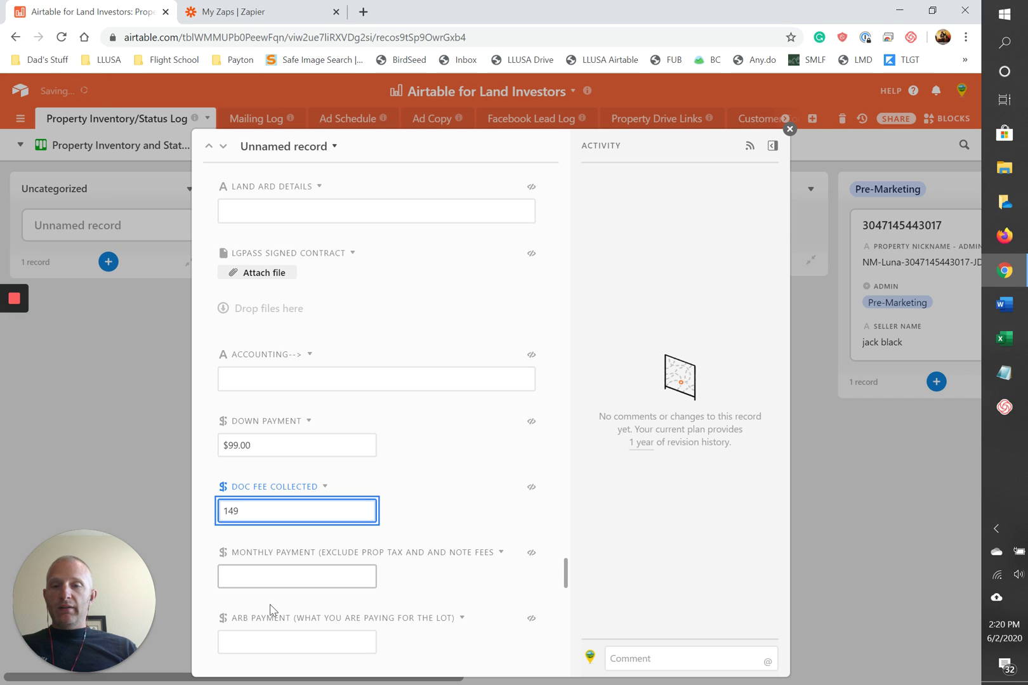
left_click(272, 578)
type("99")
Set the record's NOTE SERVICE FEES to 10 and PROP. TAX COLLECTED to 5
scroll(277, 591, "down", 2)
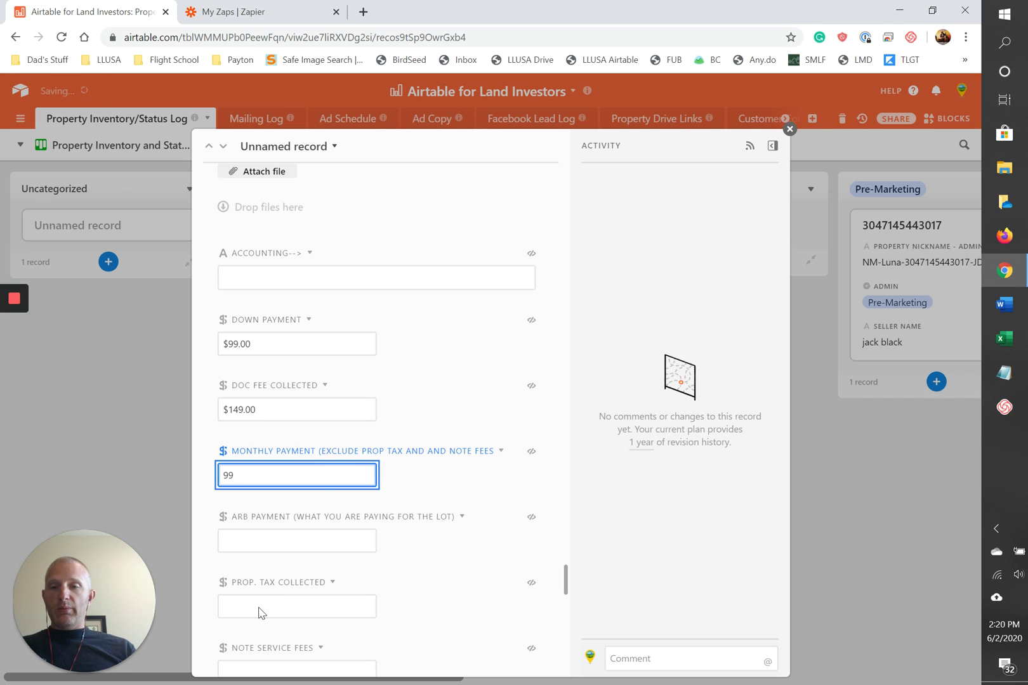
scroll(260, 613, "down", 2)
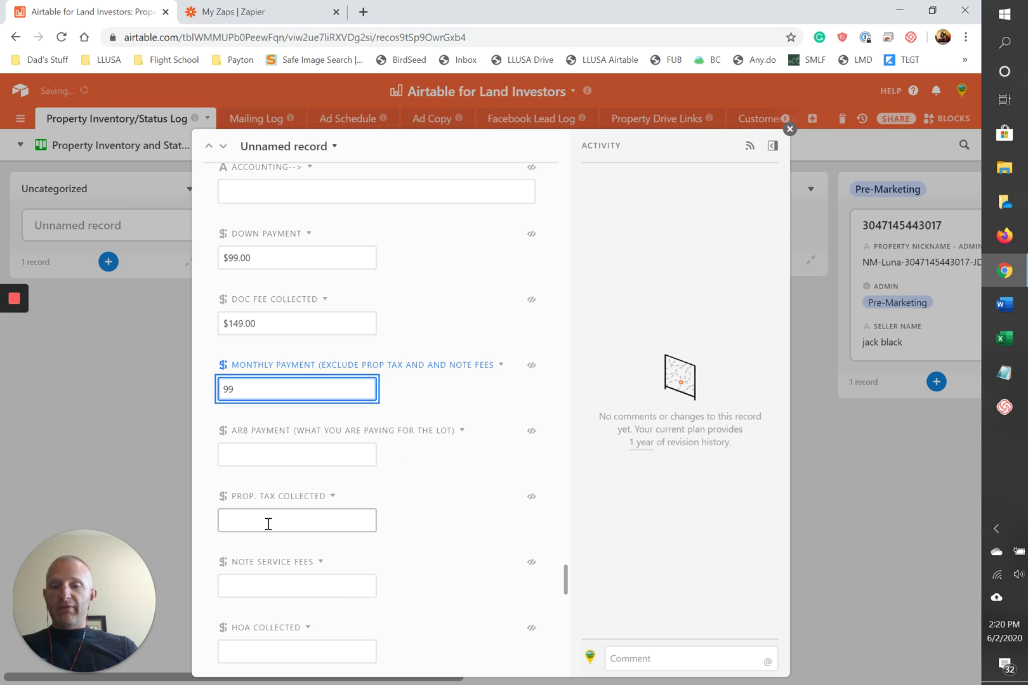
left_click(268, 589)
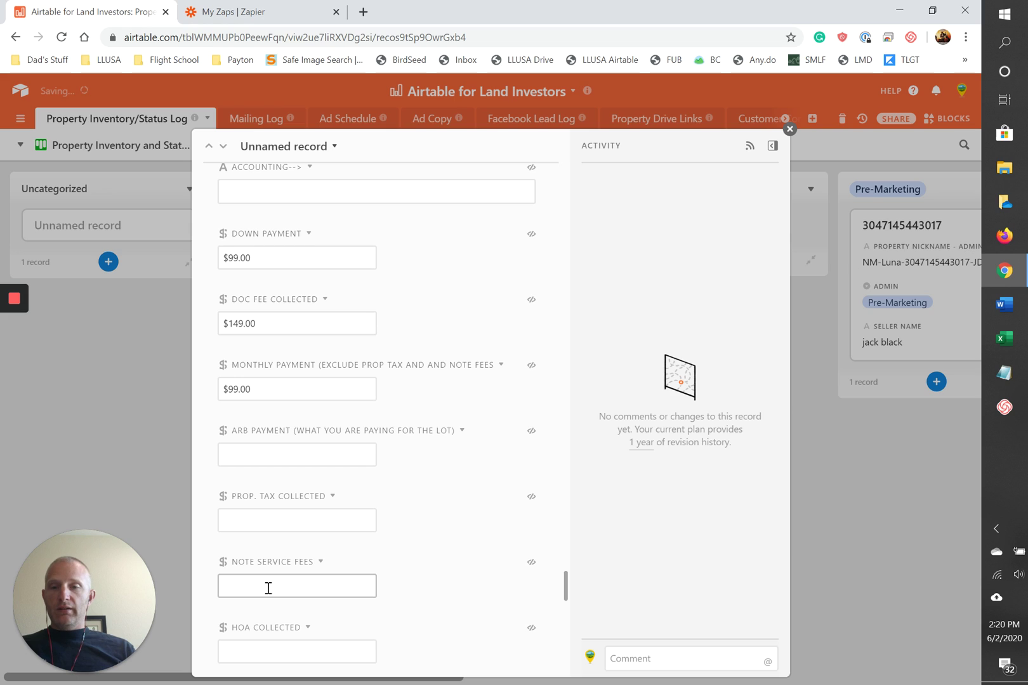
type("10")
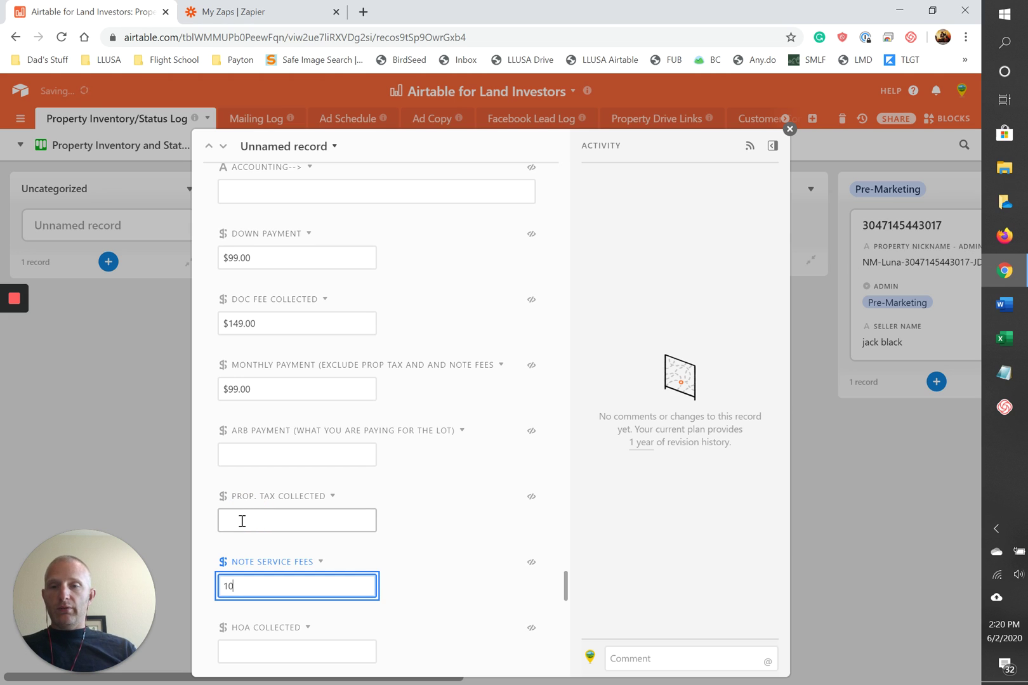
left_click(242, 522)
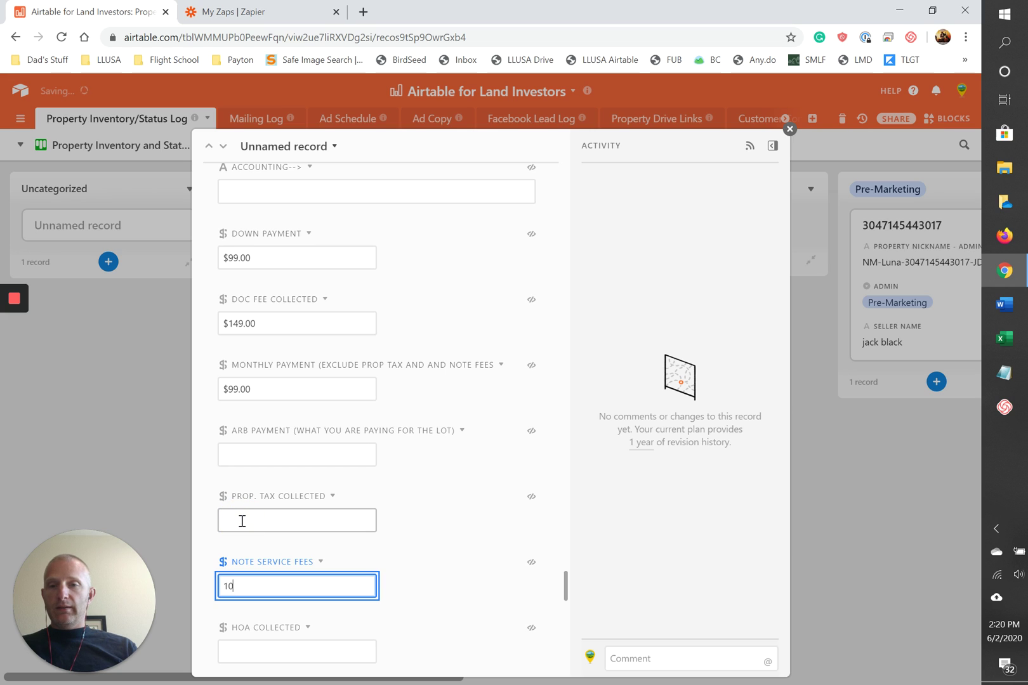
type("5")
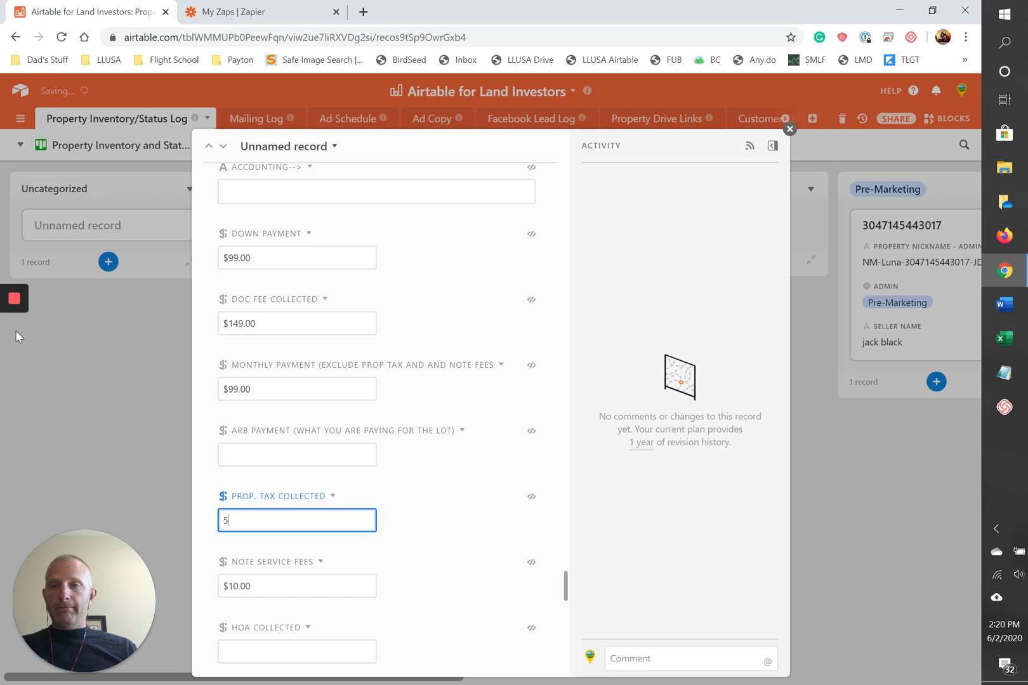
Examine the tax withholding, profit and yield formulas, then the notes, sold lots and analytics fields down to COMPLETED IN XERO
mouse_move(14, 335)
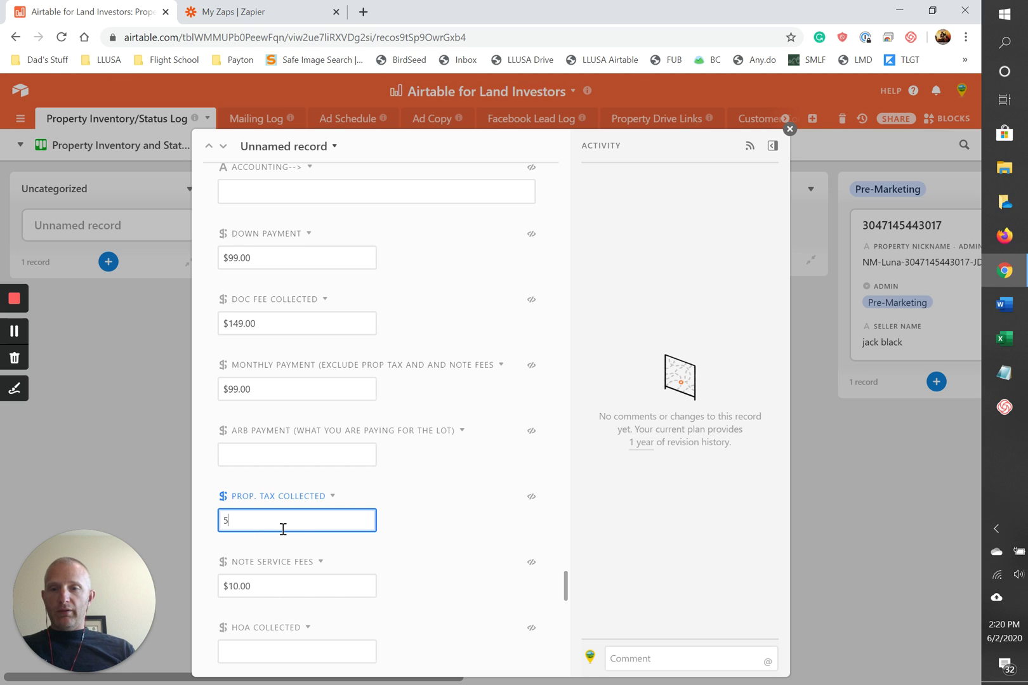
scroll(283, 522, "down", 1)
scroll(284, 523, "down", 3)
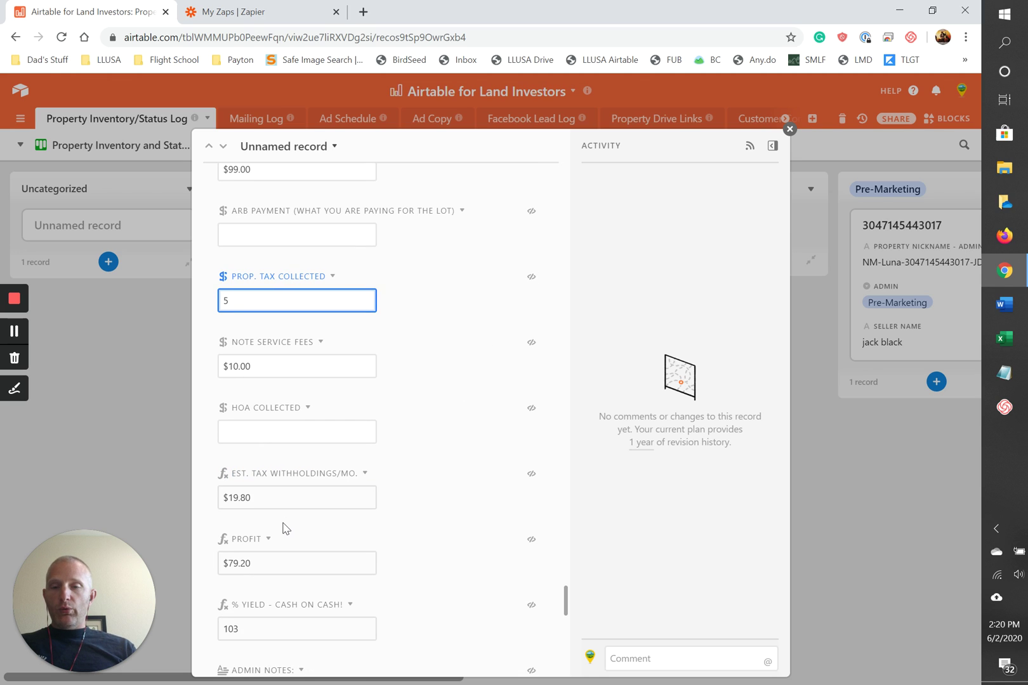
scroll(285, 529, "down", 1)
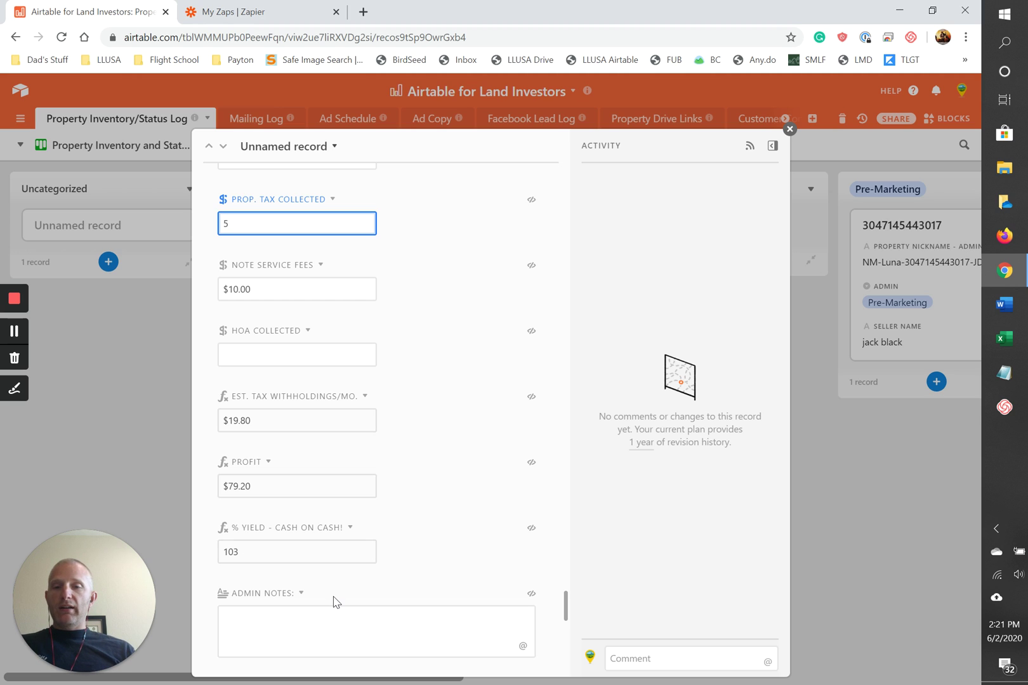
scroll(336, 601, "down", 3)
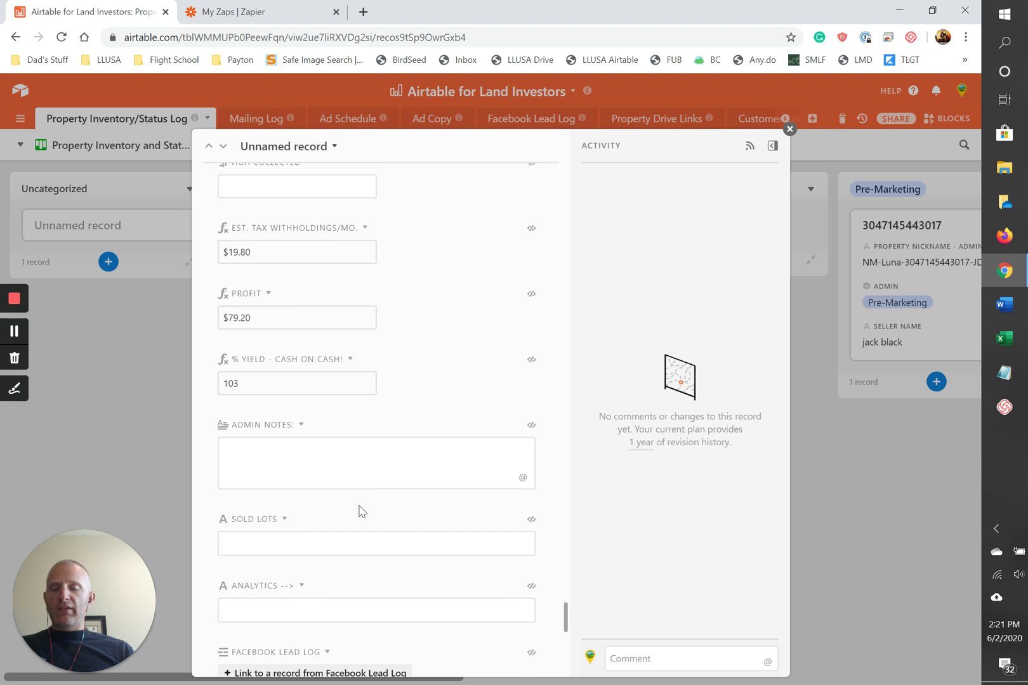
scroll(361, 511, "down", 1)
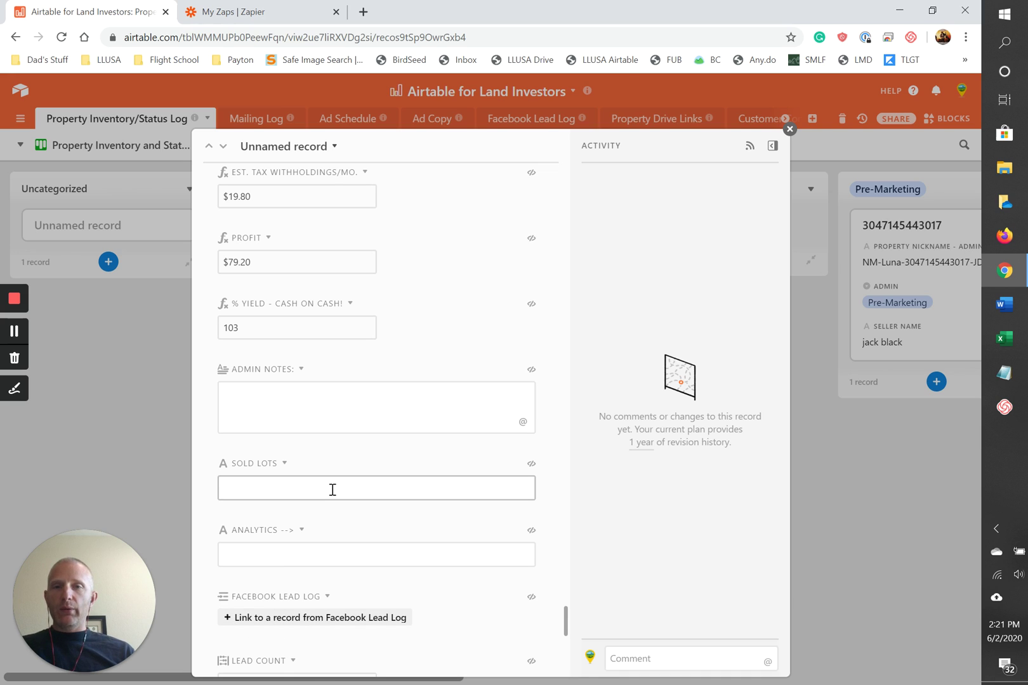
scroll(332, 489, "down", 1)
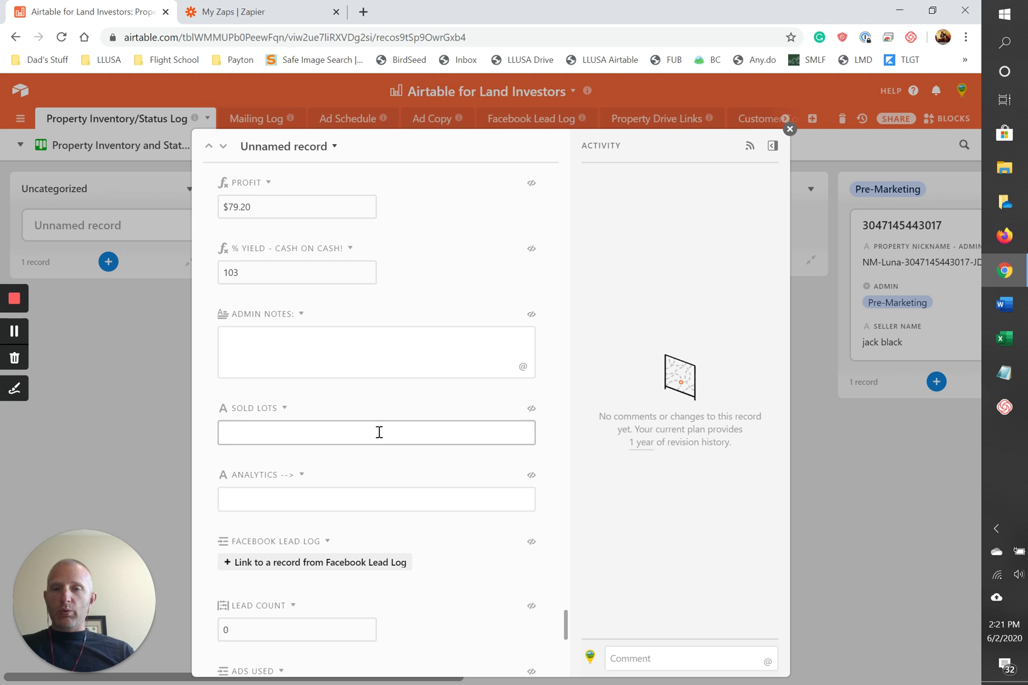
scroll(379, 432, "down", 4)
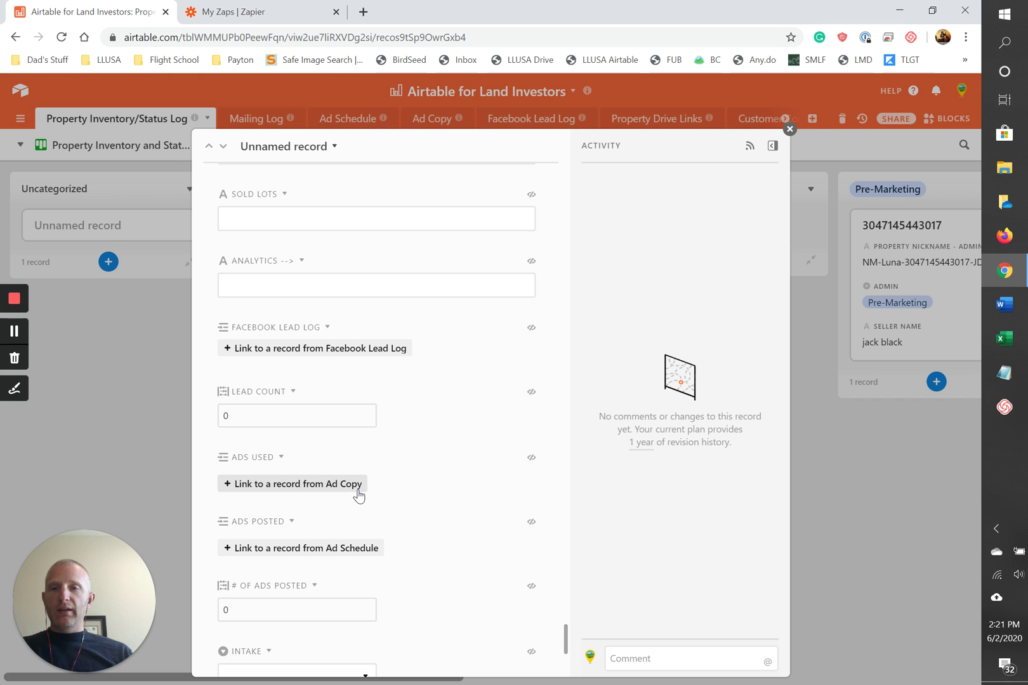
scroll(358, 496, "down", 1)
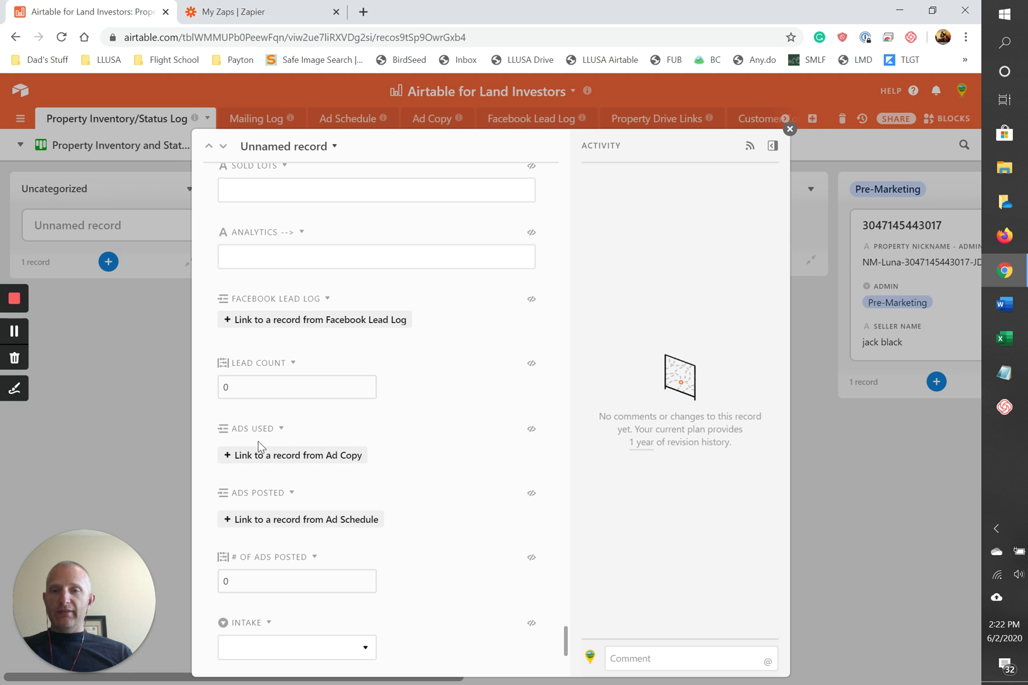
scroll(258, 444, "down", 1)
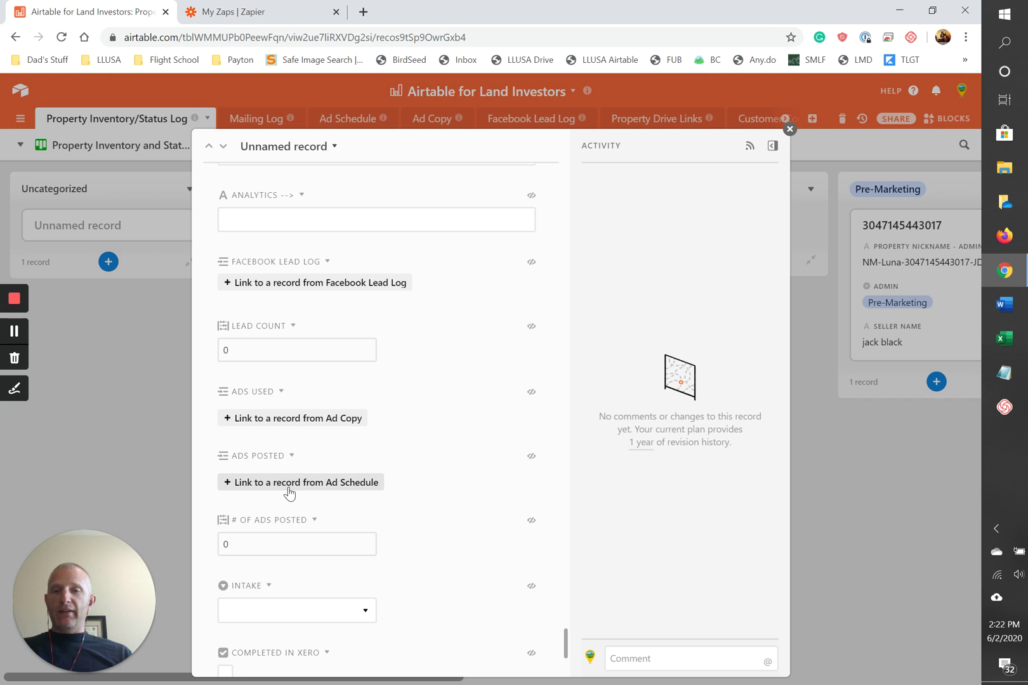
scroll(289, 493, "down", 1)
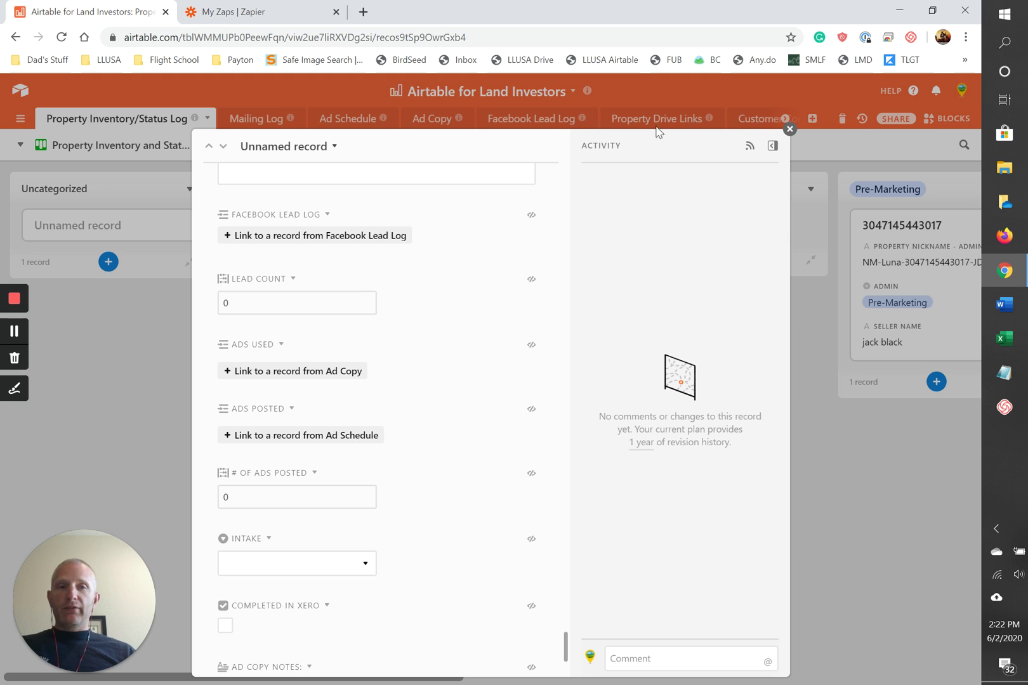
Close the record and move its unnamed CO-Costilla card from the Intake stack to the head of the Due Diligence stack
left_click(789, 130)
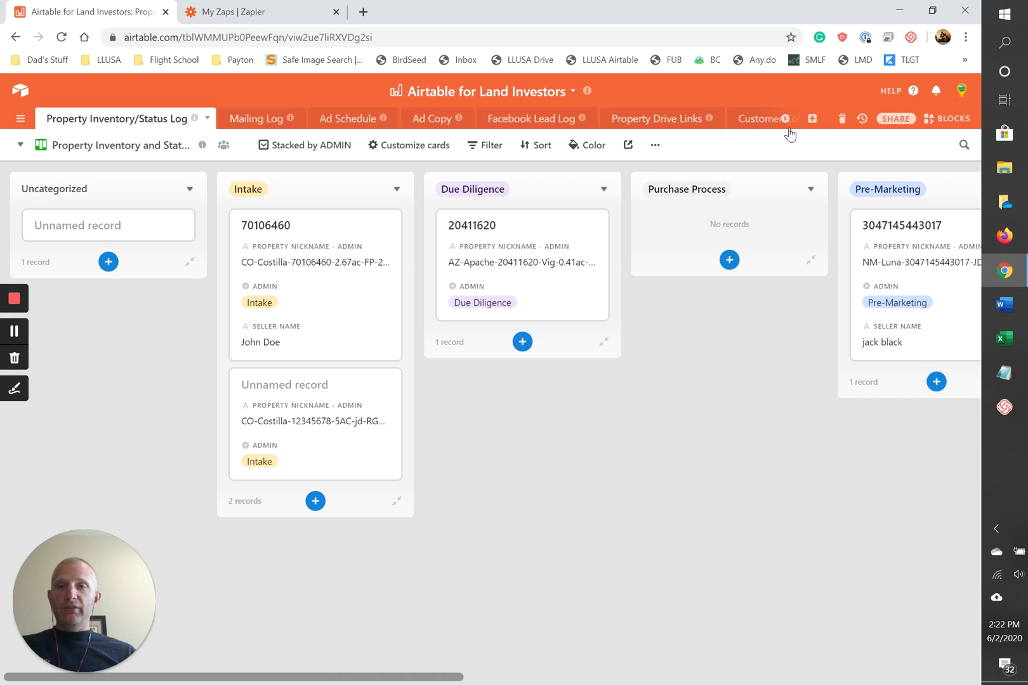
left_click(289, 451)
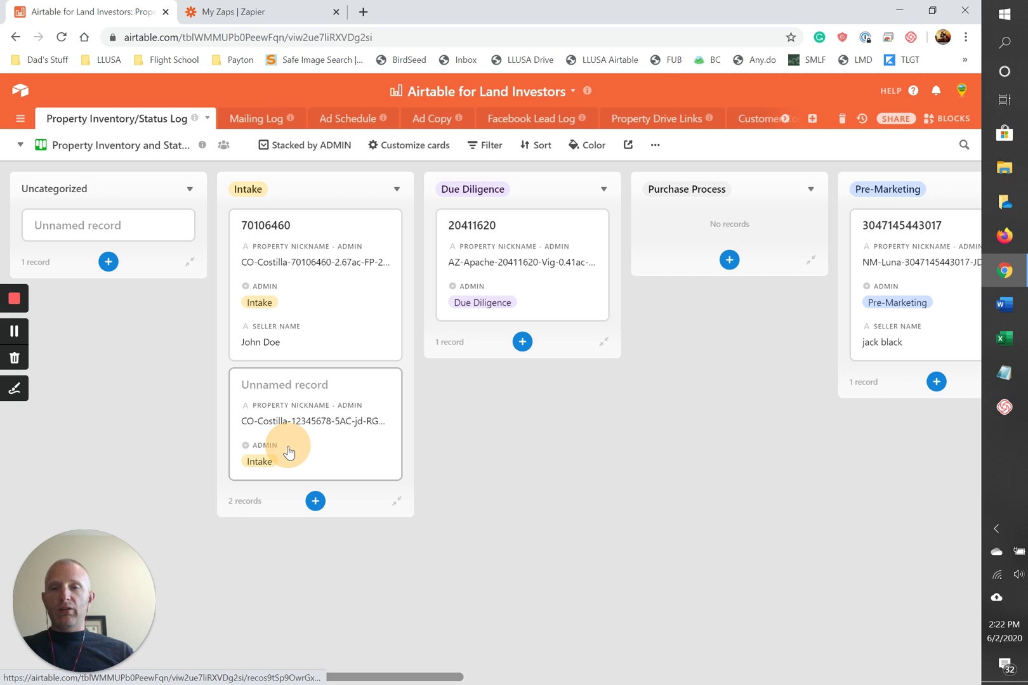
left_click_drag(288, 452, 489, 270)
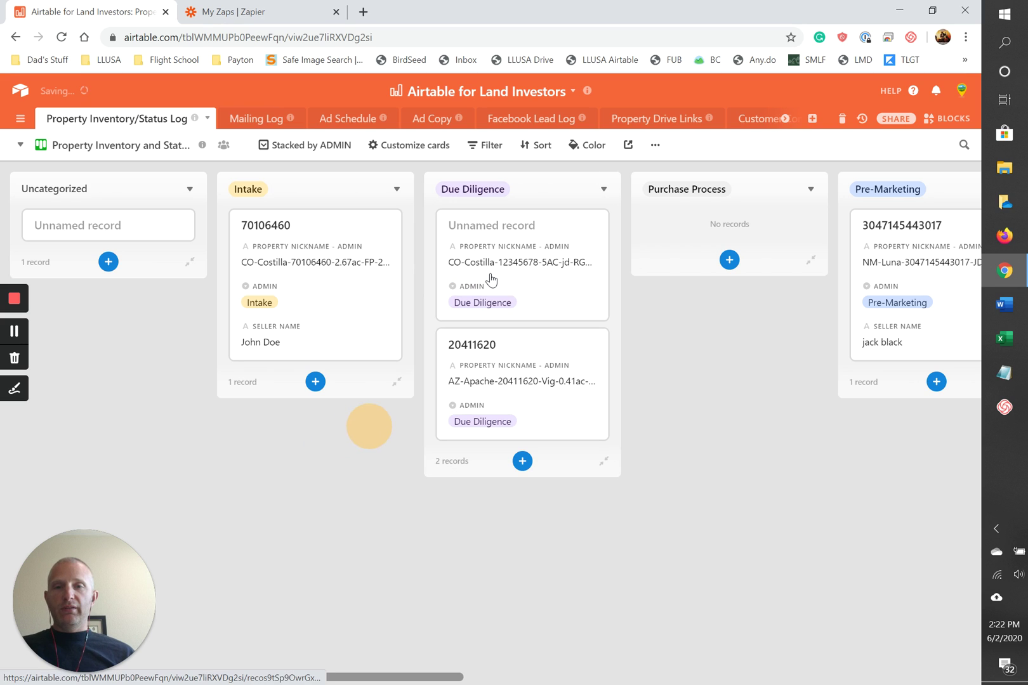